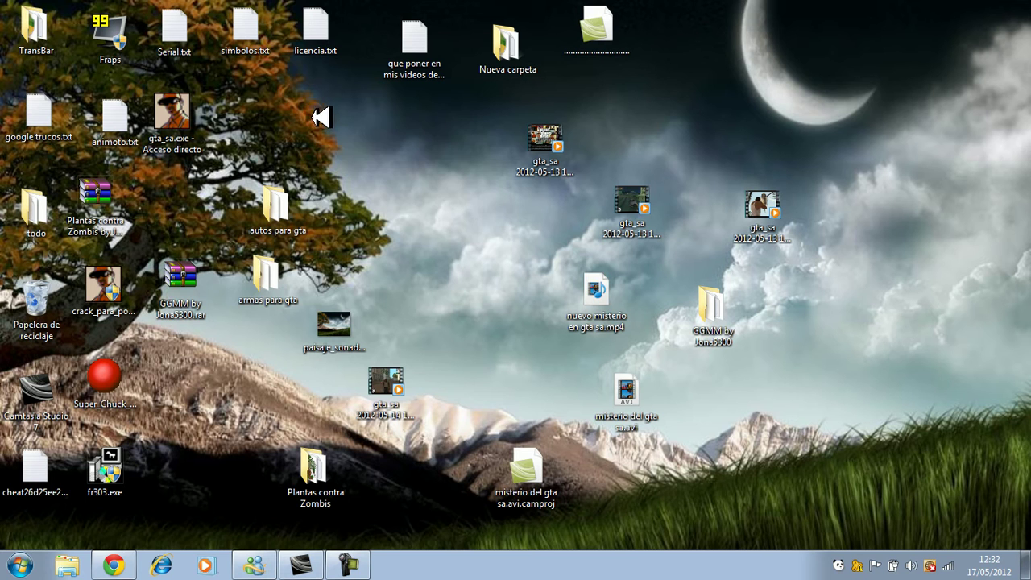
Show the MediaFire download page for GGMM by Jona5300.rar in Chrome, and minimize the browser
drag(339, 124, 496, 257)
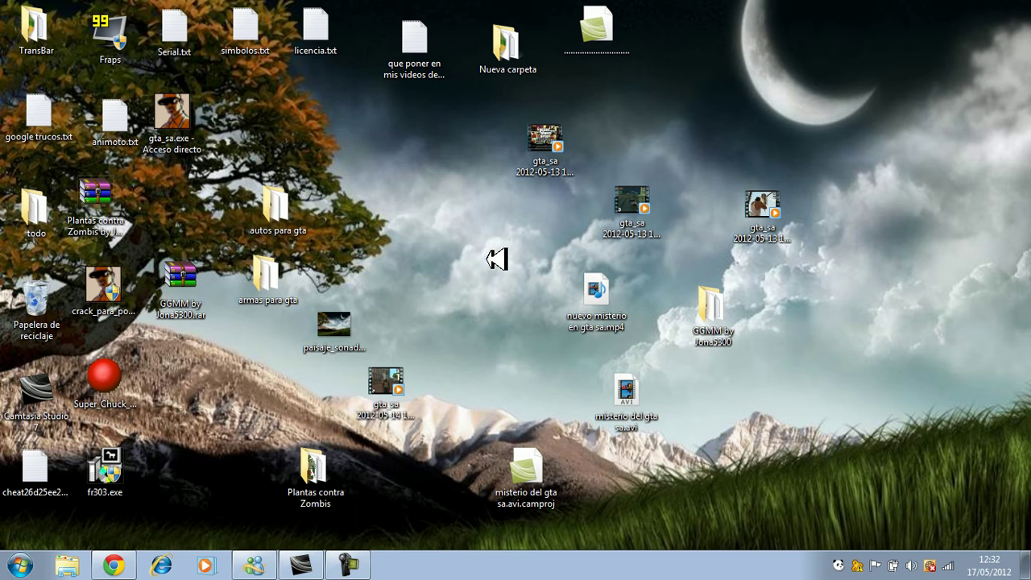
click(127, 551)
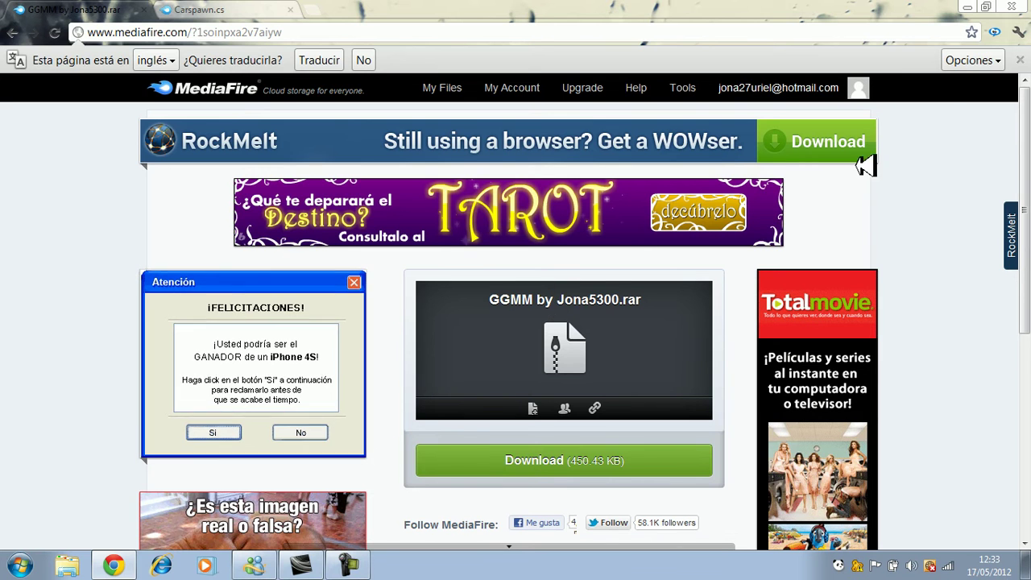
click(974, 8)
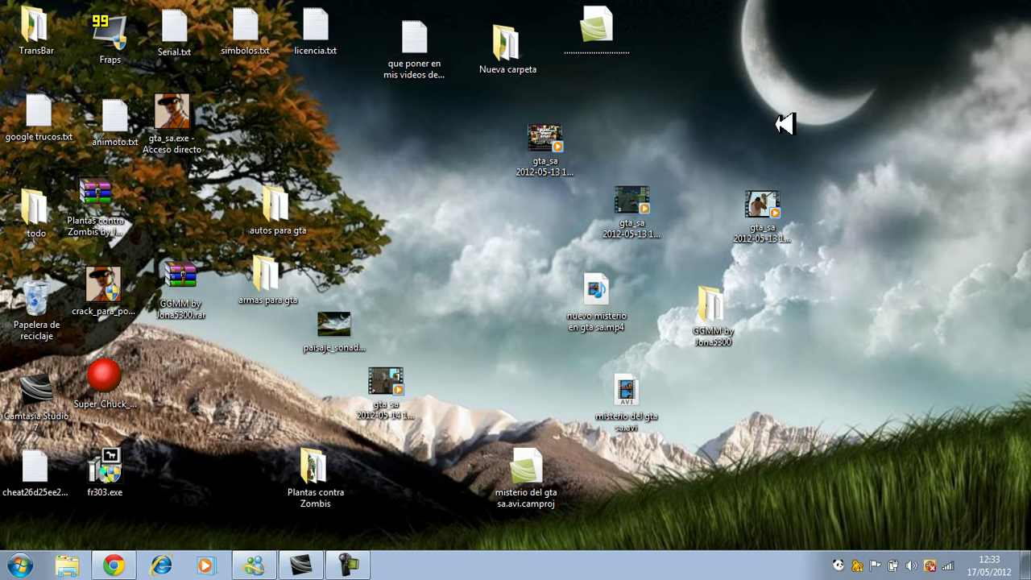
Move the GGMM by Jona5300.rar archive toward the middle of the desktop and show its extraction options
drag(187, 302, 427, 217)
drag(346, 139, 448, 184)
drag(372, 150, 435, 201)
right_click(433, 204)
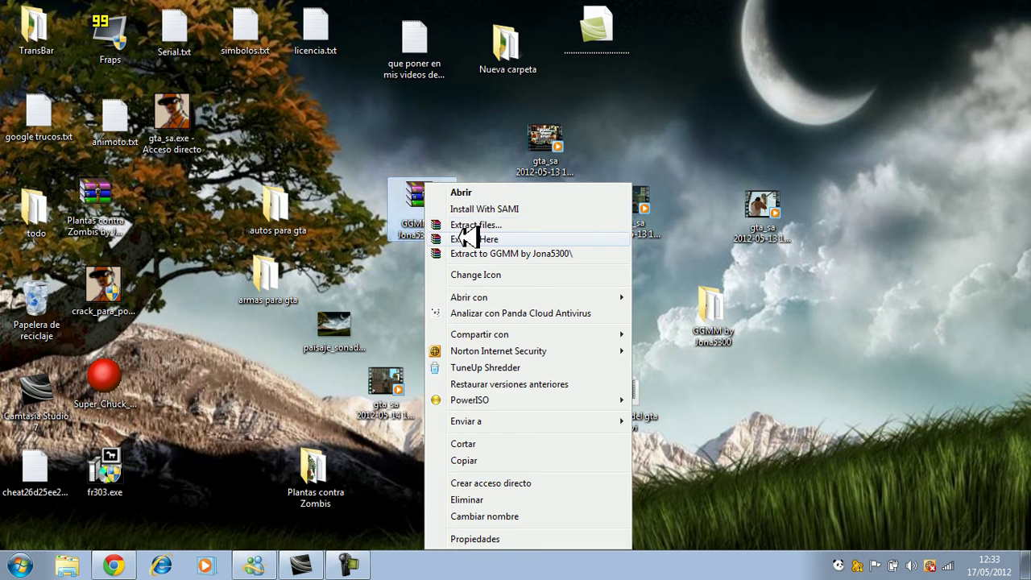
click(195, 254)
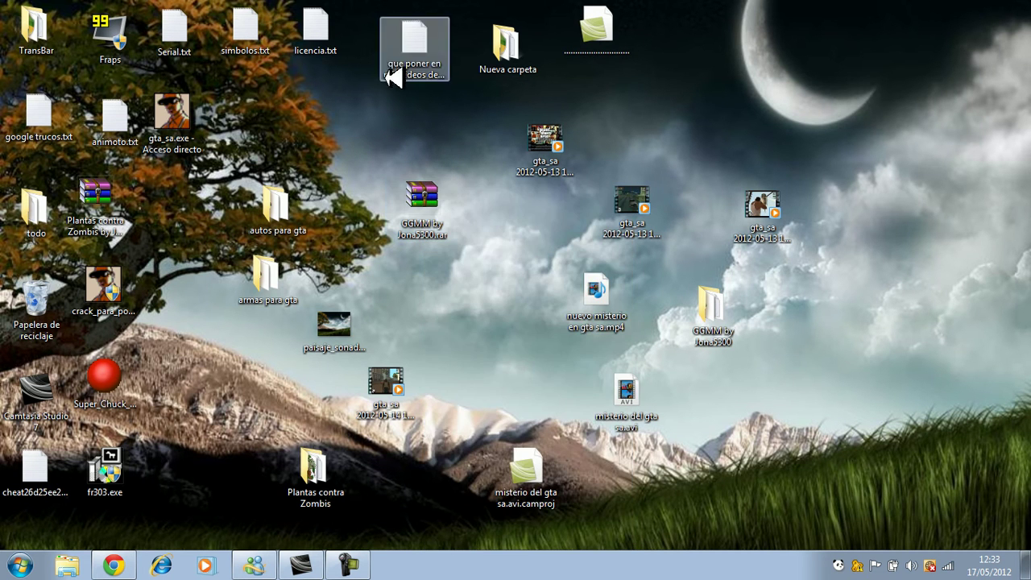
Open the extracted GGMM by Jona5300 folder on the desktop and view its como utilizar.txt file
drag(734, 339, 377, 151)
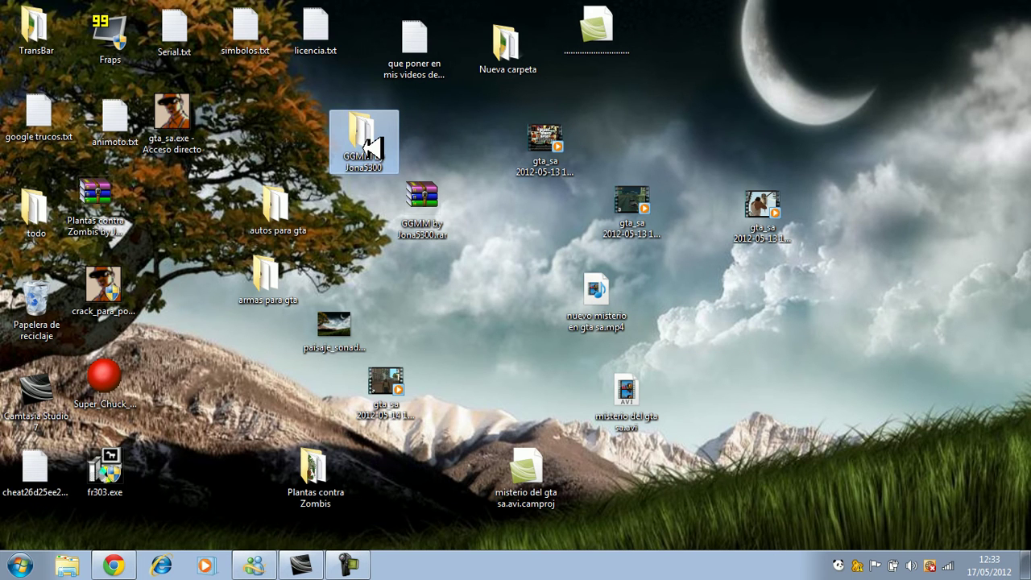
double_click(372, 147)
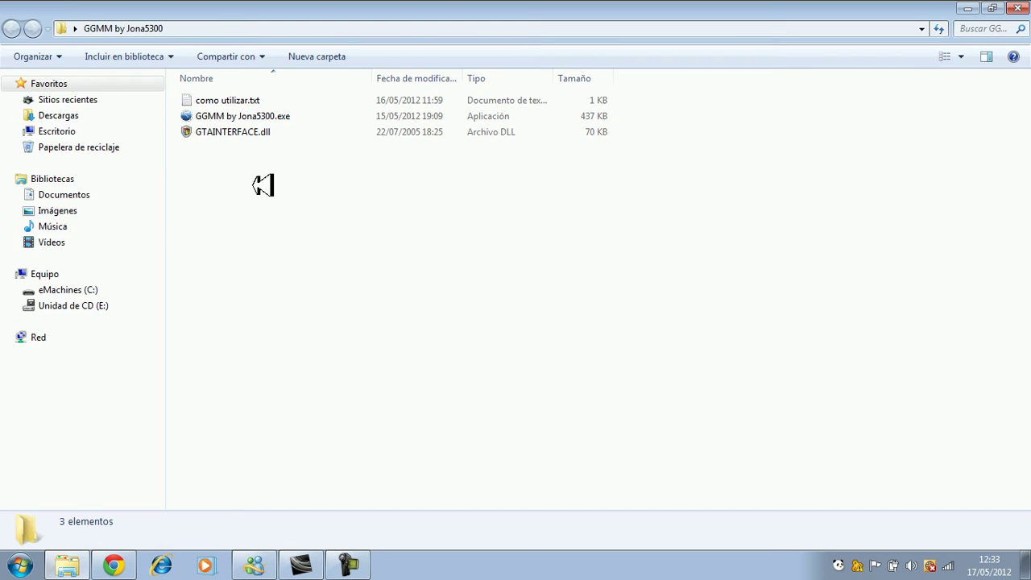
drag(251, 185, 266, 87)
drag(244, 247, 262, 95)
click(242, 109)
double_click(241, 99)
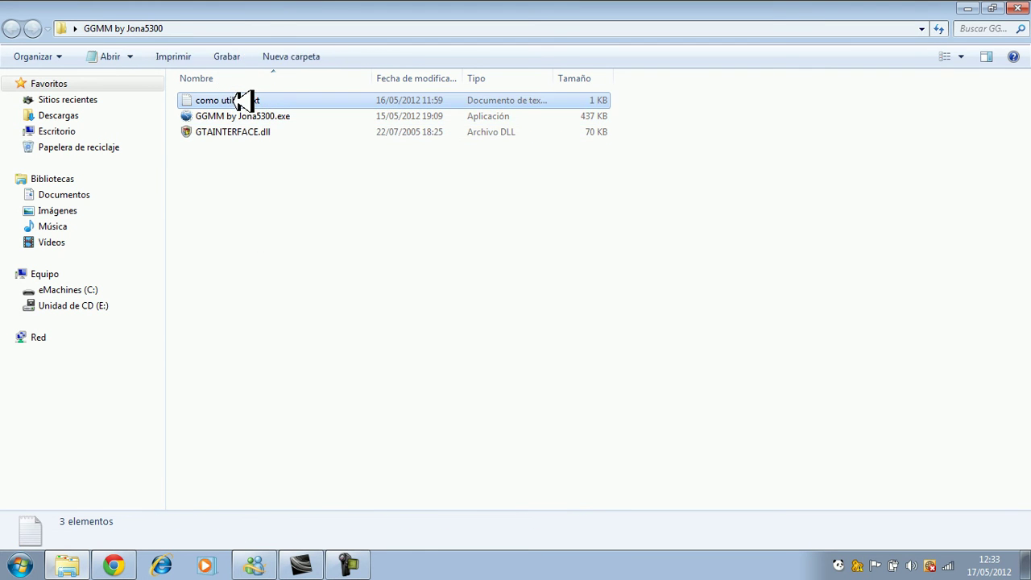
click(656, 67)
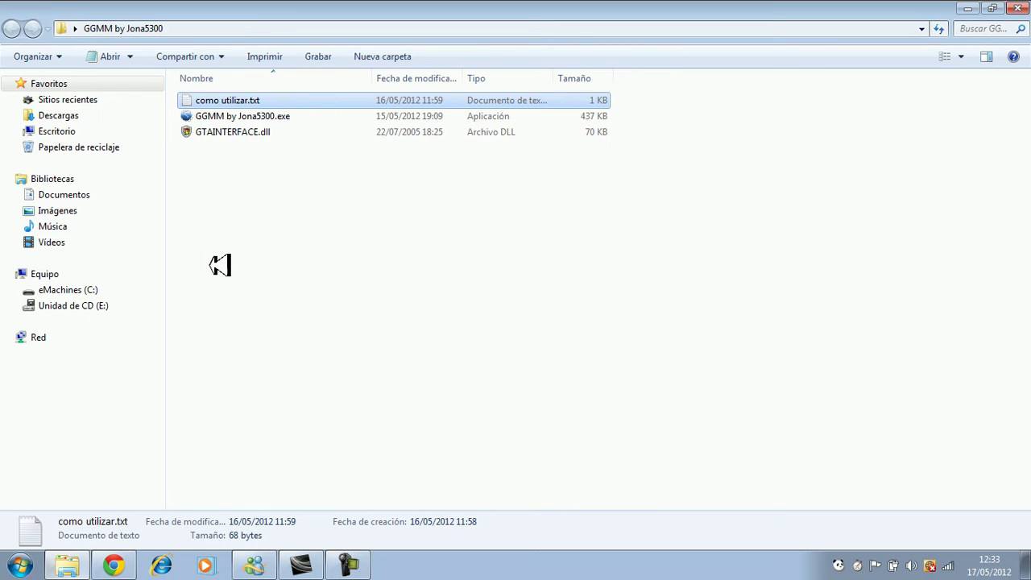
Copy GGMM by Jona5300.exe and GTAINTERFACE.dll from the extracted folder
drag(265, 304, 305, 118)
right_click(304, 119)
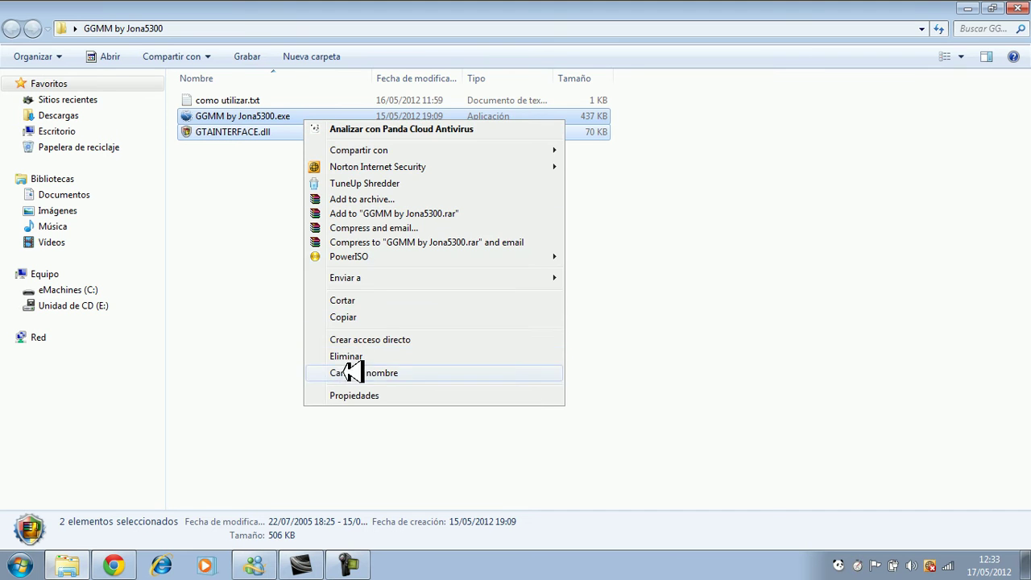
click(345, 318)
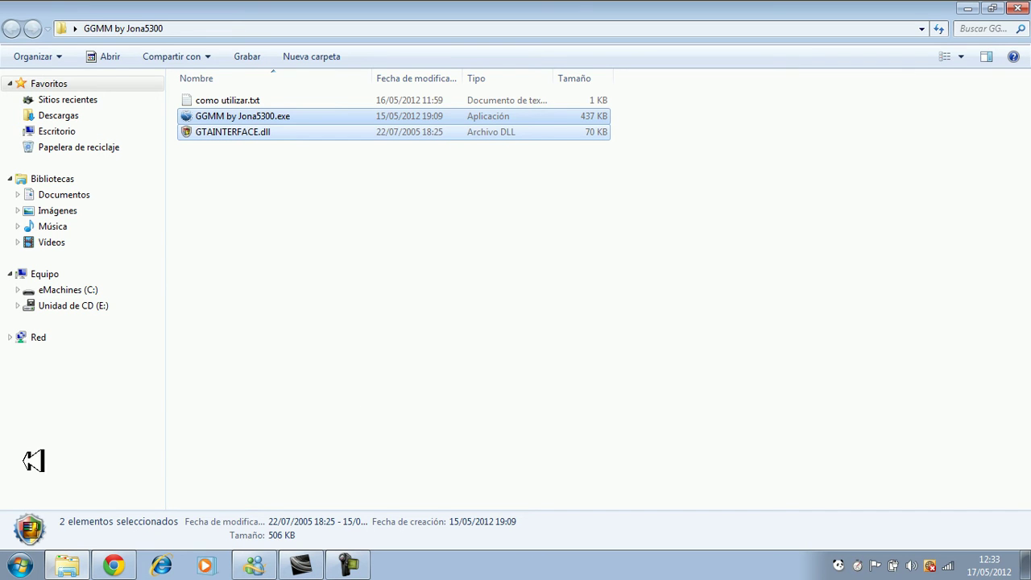
Open the GTA San Andreas folder in the Documents library and launch GGMM.exe from it
click(91, 195)
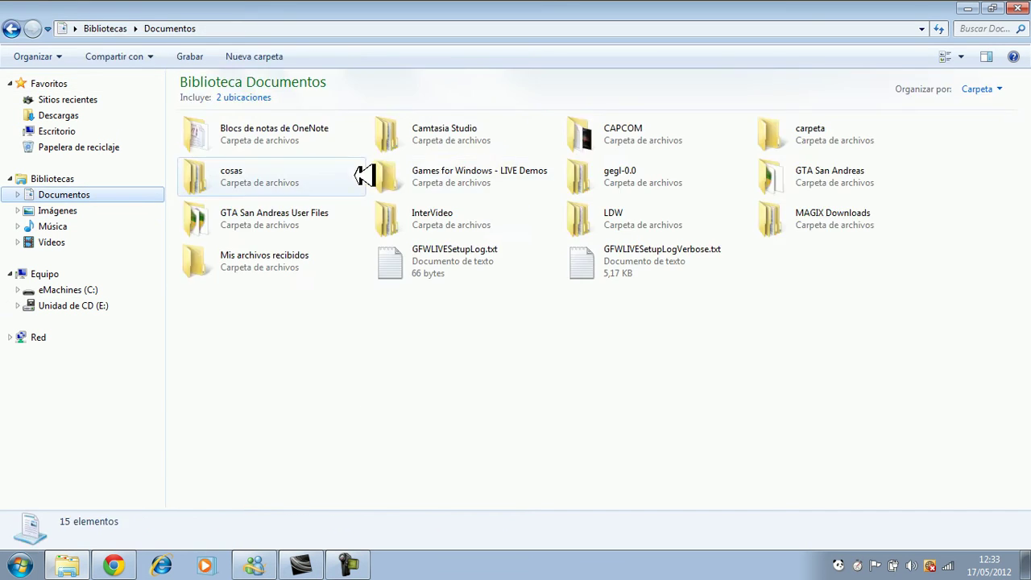
double_click(266, 217)
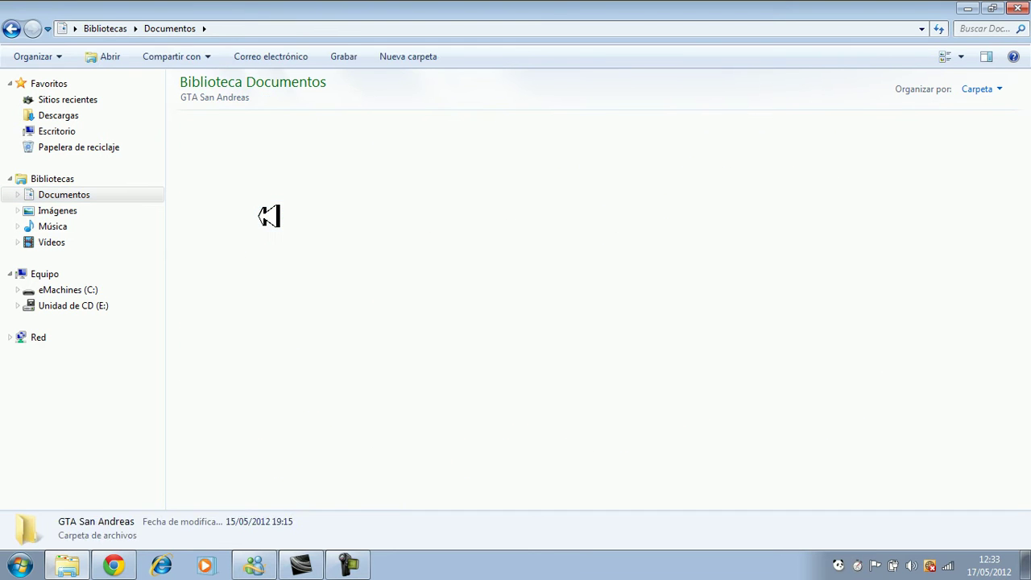
right_click(480, 430)
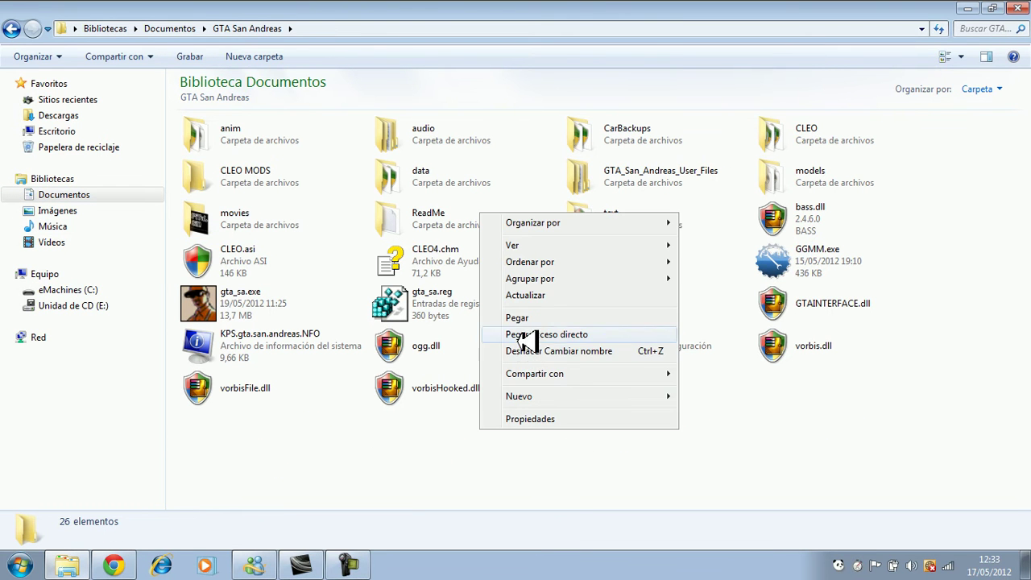
click(786, 427)
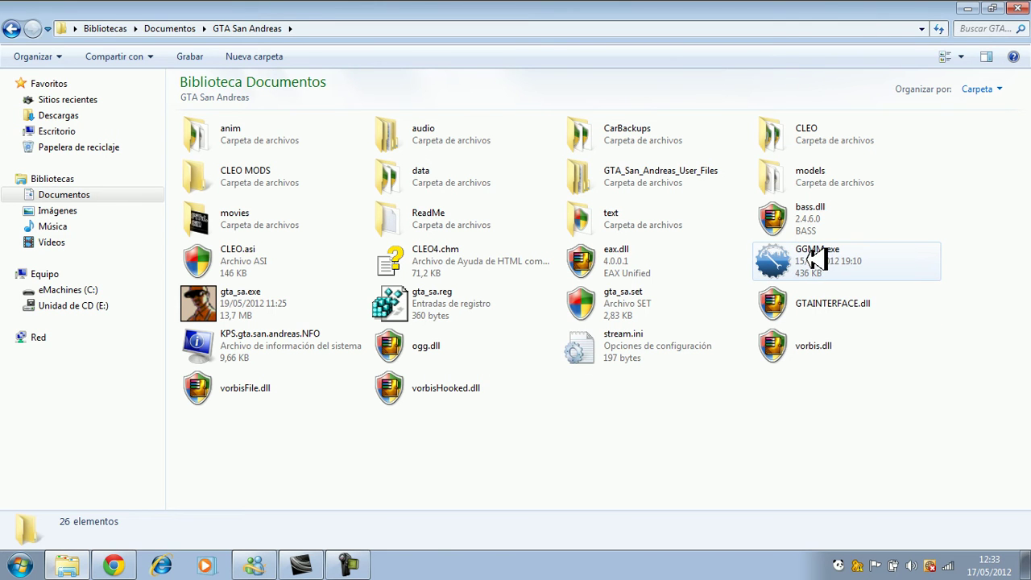
click(816, 259)
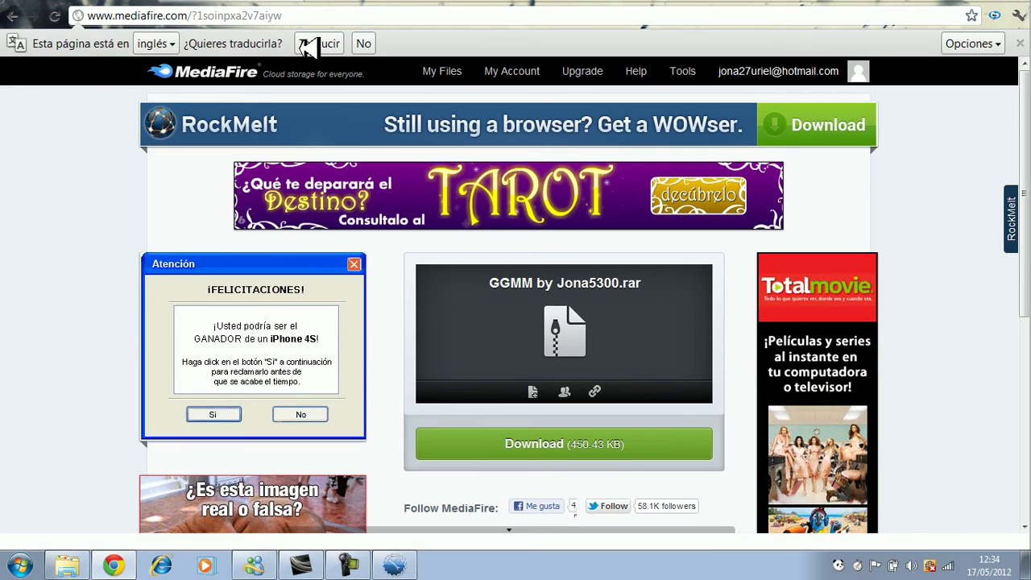
Switch to Chrome, search Google for "gta in" in a new tab and open the GTAinside.com site
key(ctrl+t)
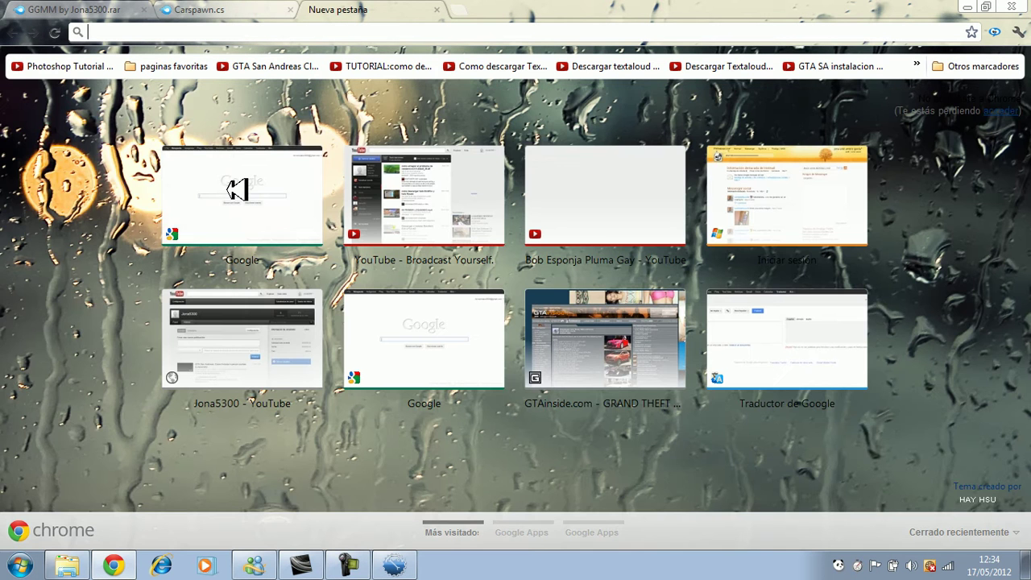
click(237, 189)
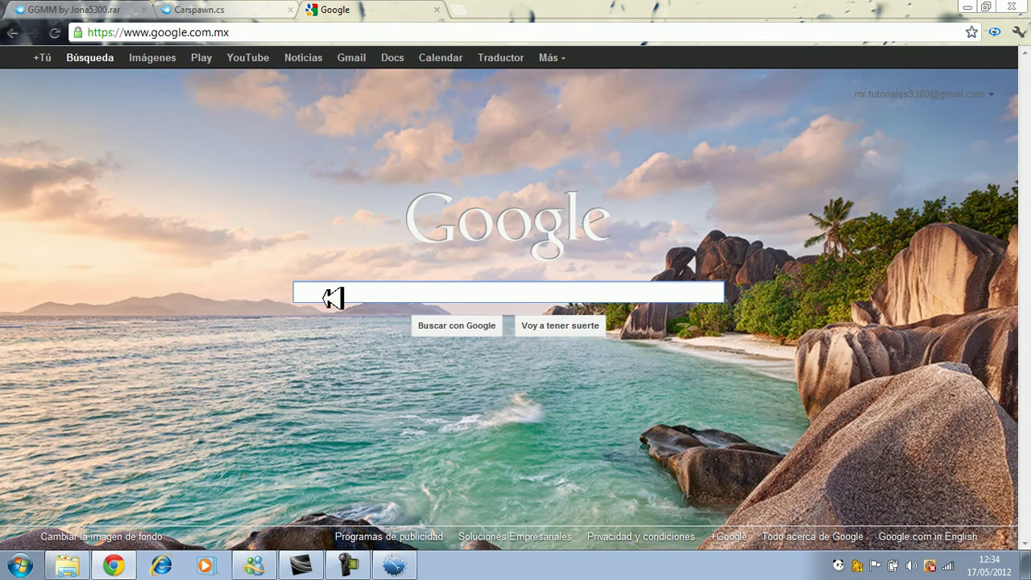
text(gta in)
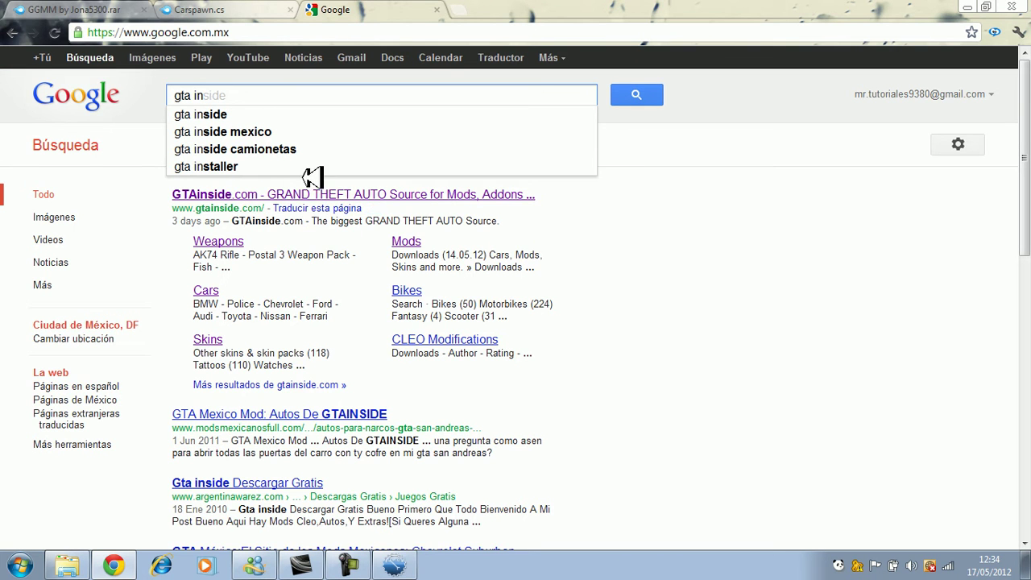
click(295, 194)
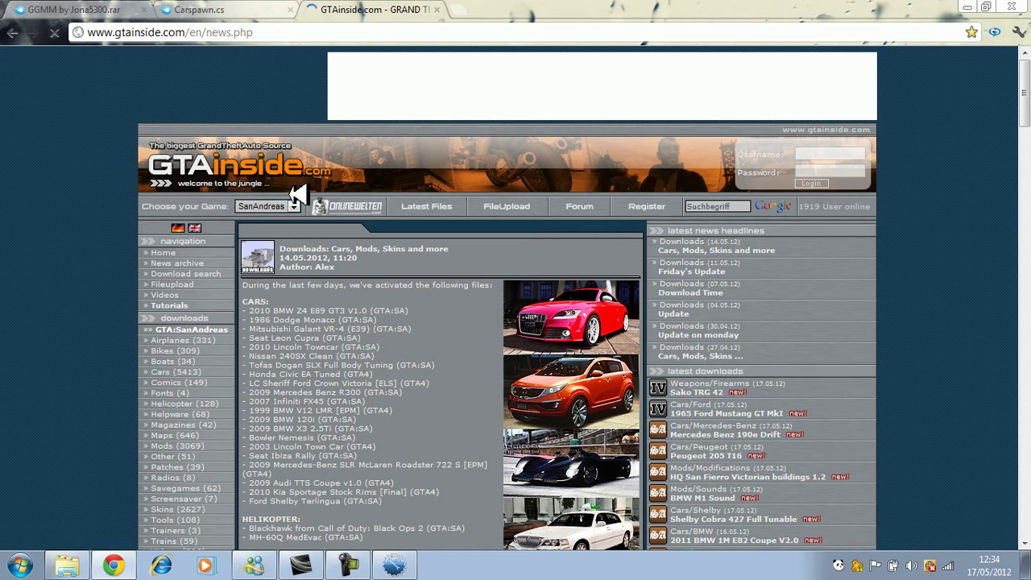
Open the GTA San Andreas Cars downloads on GTAinside and go to the Audi category
scroll(70, 335, down, 1)
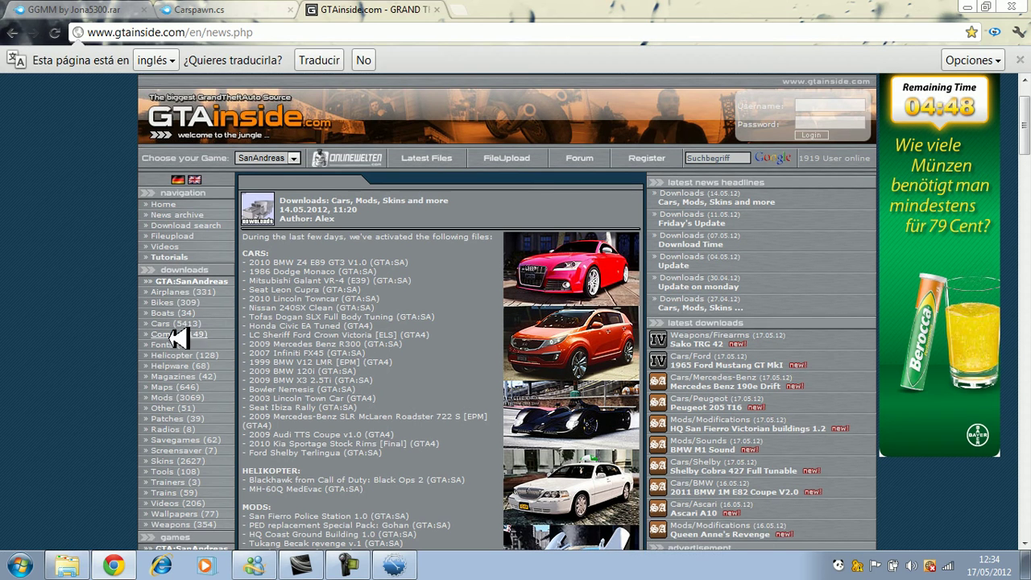
scroll(183, 304, down, 1)
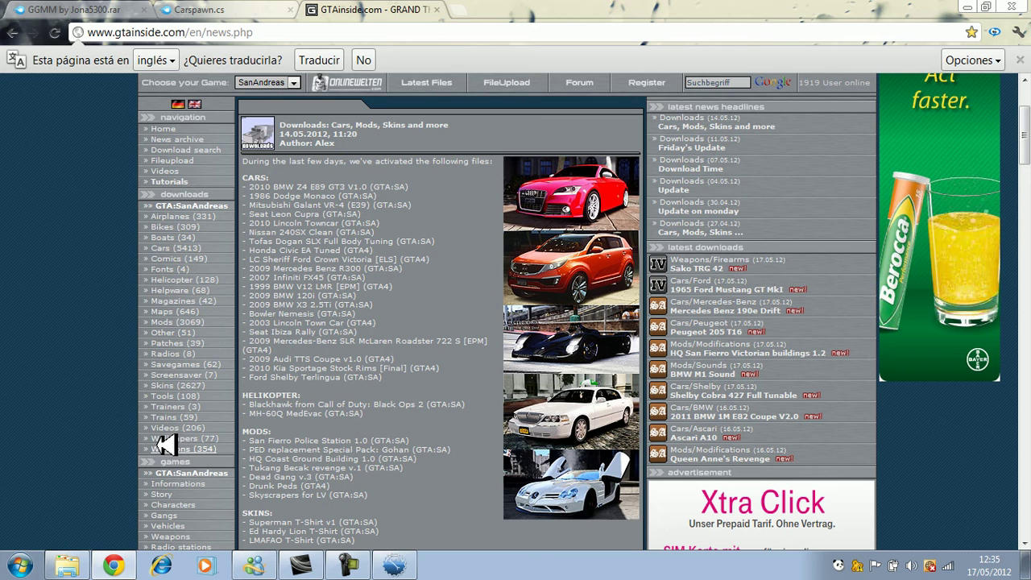
click(185, 249)
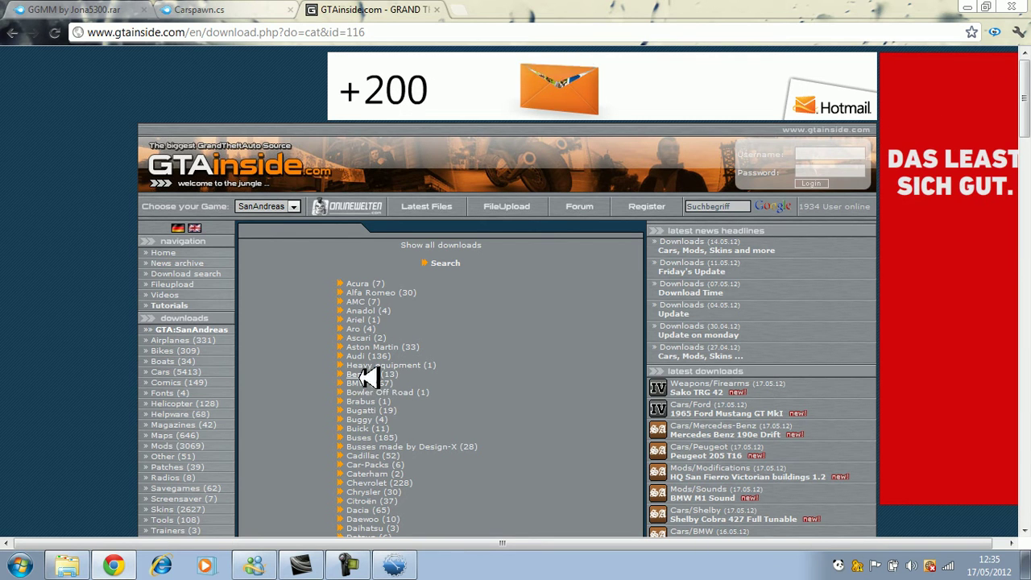
click(360, 348)
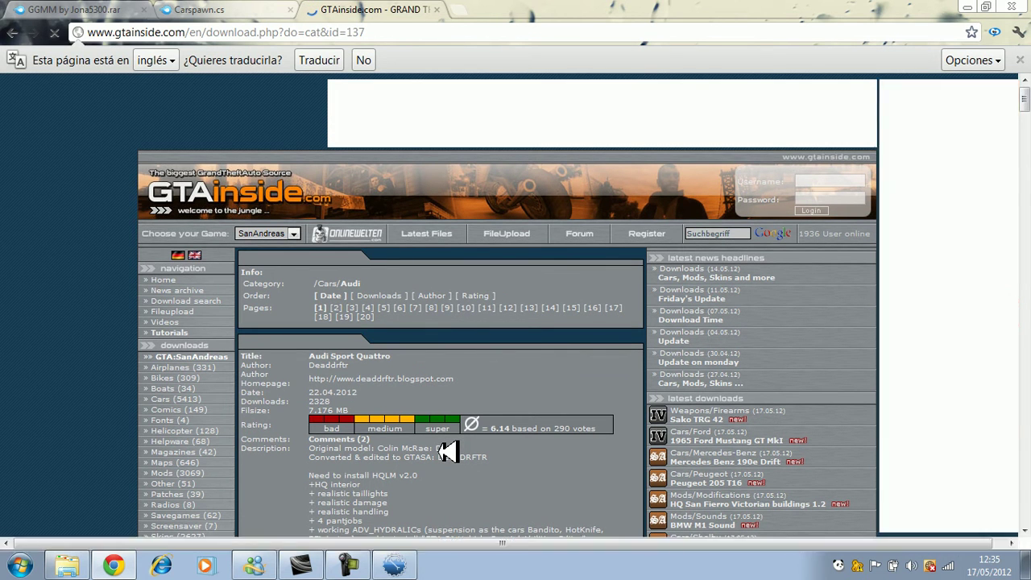
Find the Audi R8 Spyder mod in the Audi listing and start its download
scroll(448, 451, down, 7)
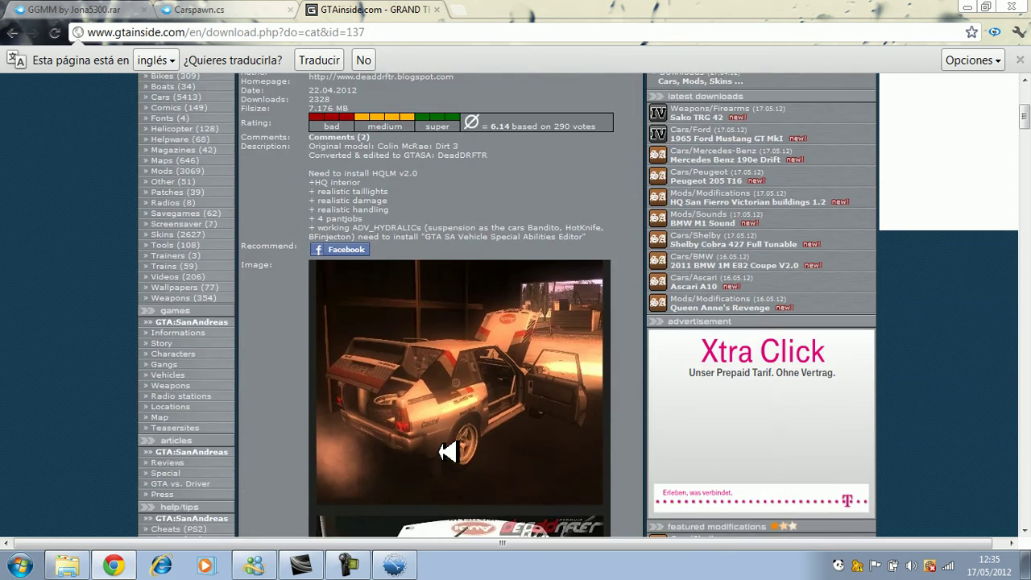
scroll(449, 452, down, 5)
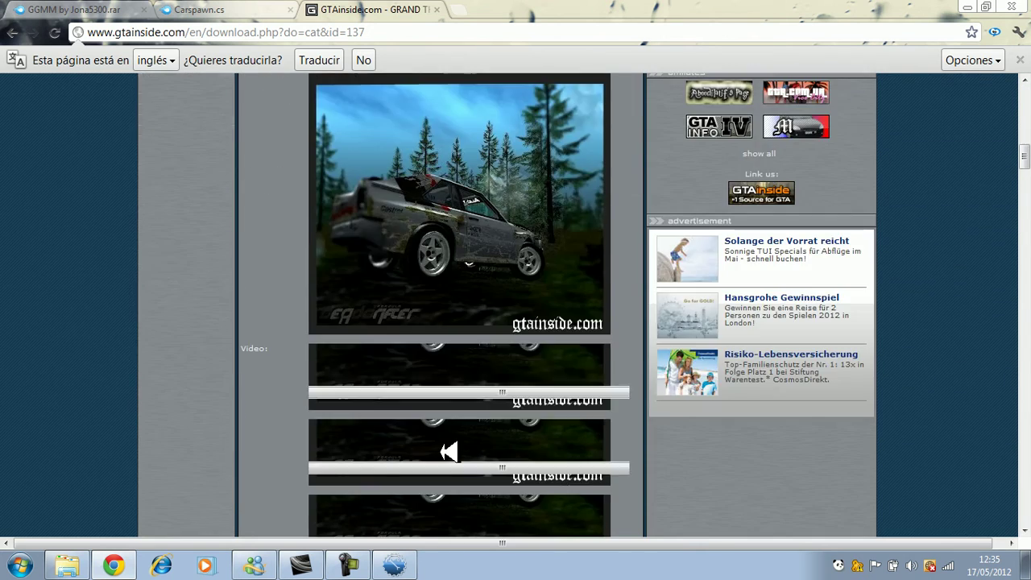
scroll(449, 452, down, 6)
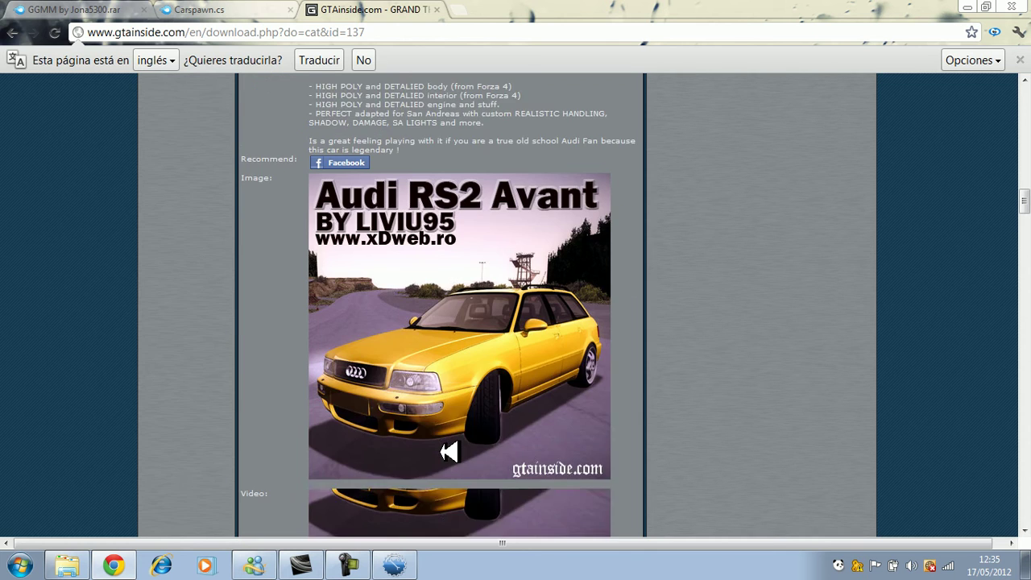
scroll(781, 352, down, 5)
scroll(652, 363, down, 4)
scroll(654, 367, down, 1)
scroll(654, 366, up, 5)
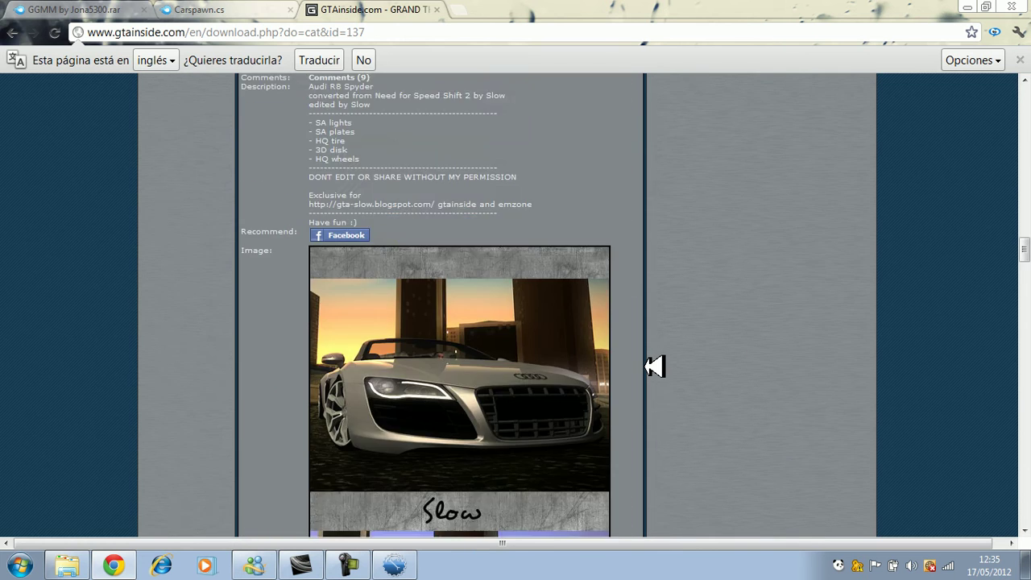
scroll(654, 367, down, 10)
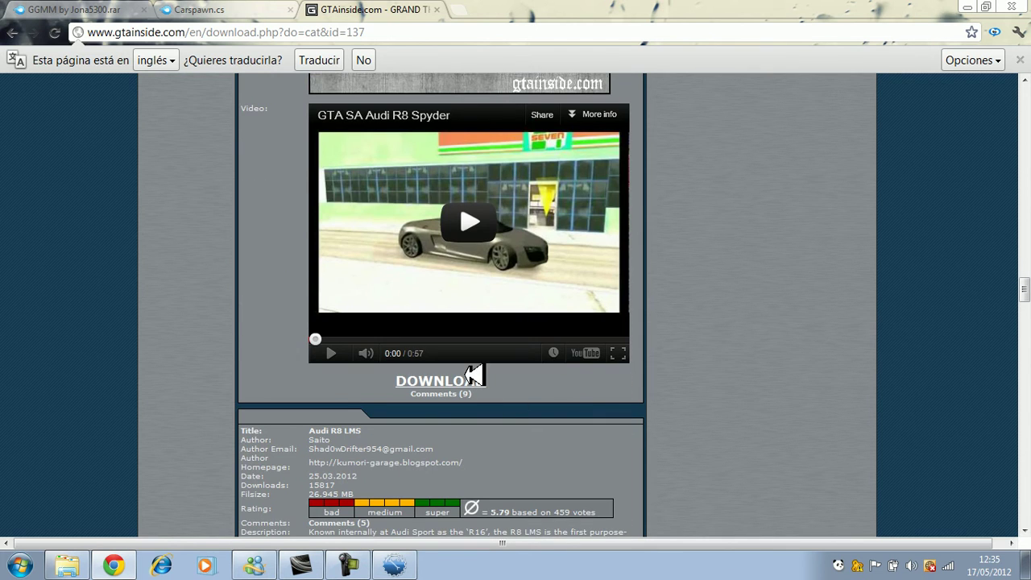
click(472, 377)
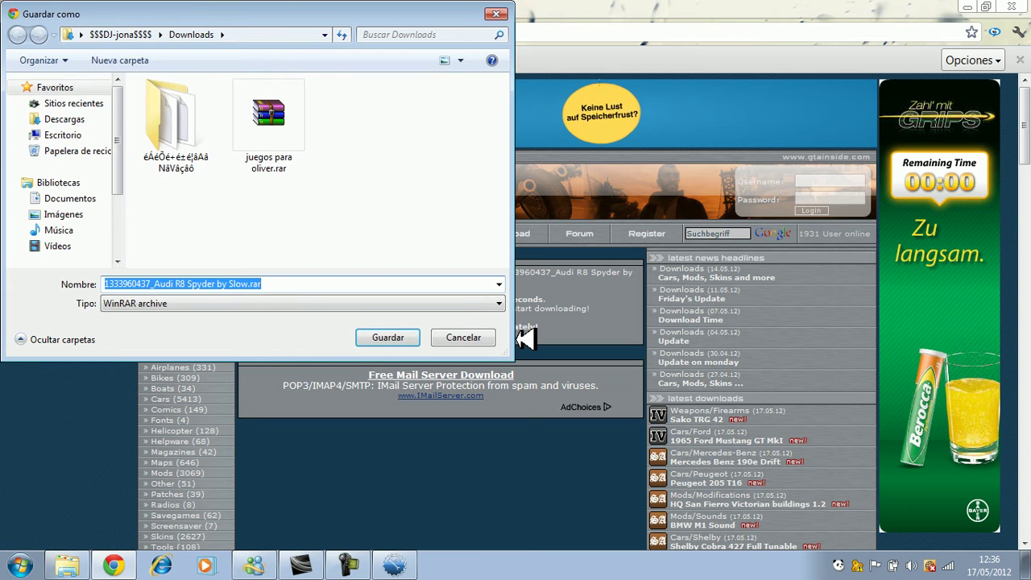
click(60, 136)
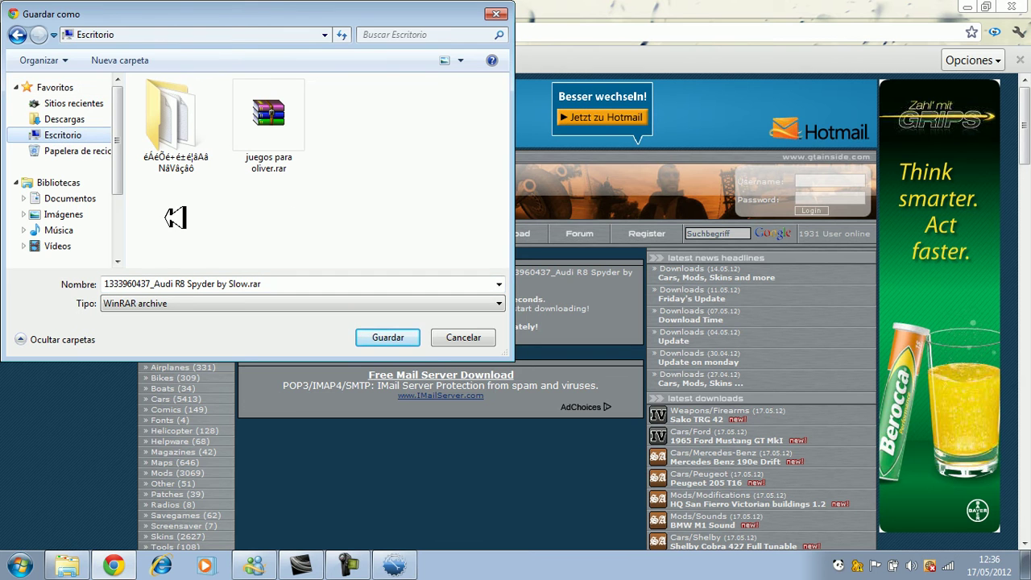
click(392, 342)
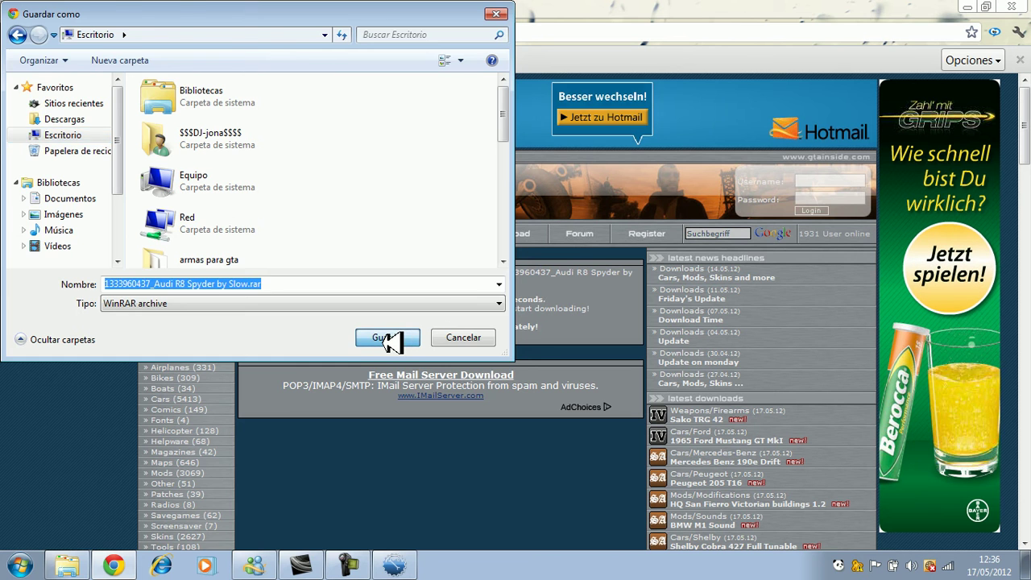
click(385, 337)
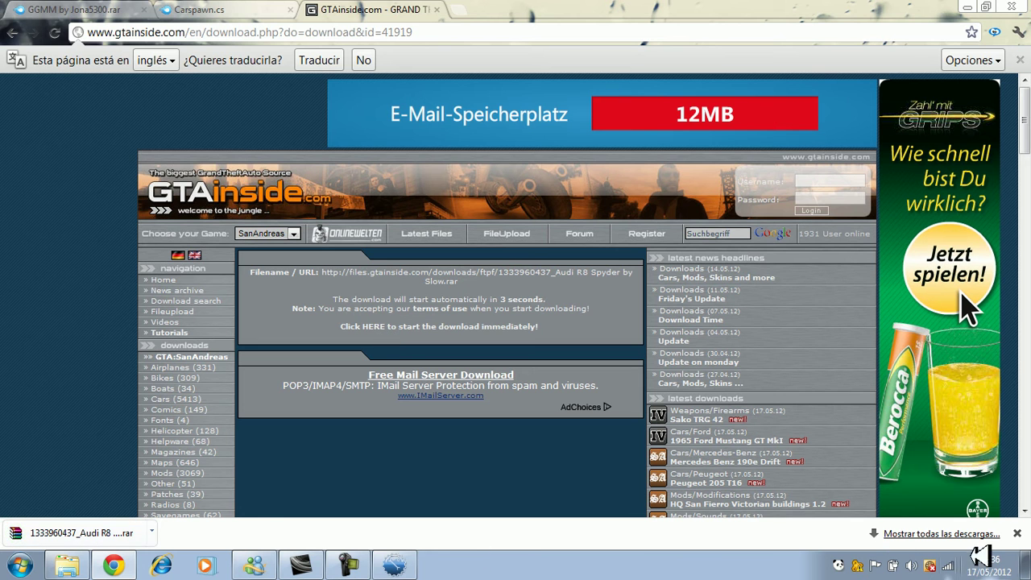
click(1017, 533)
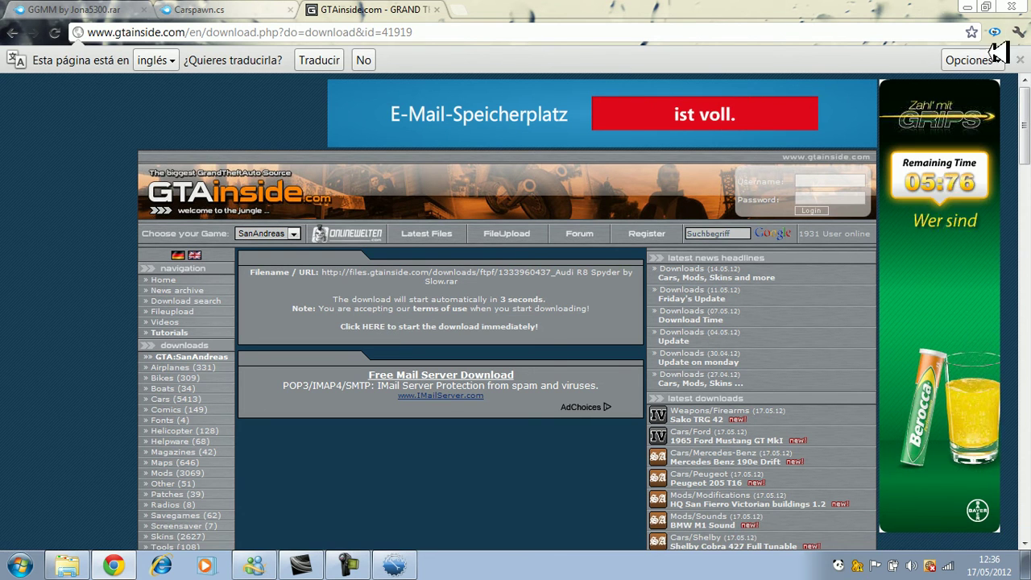
click(970, 7)
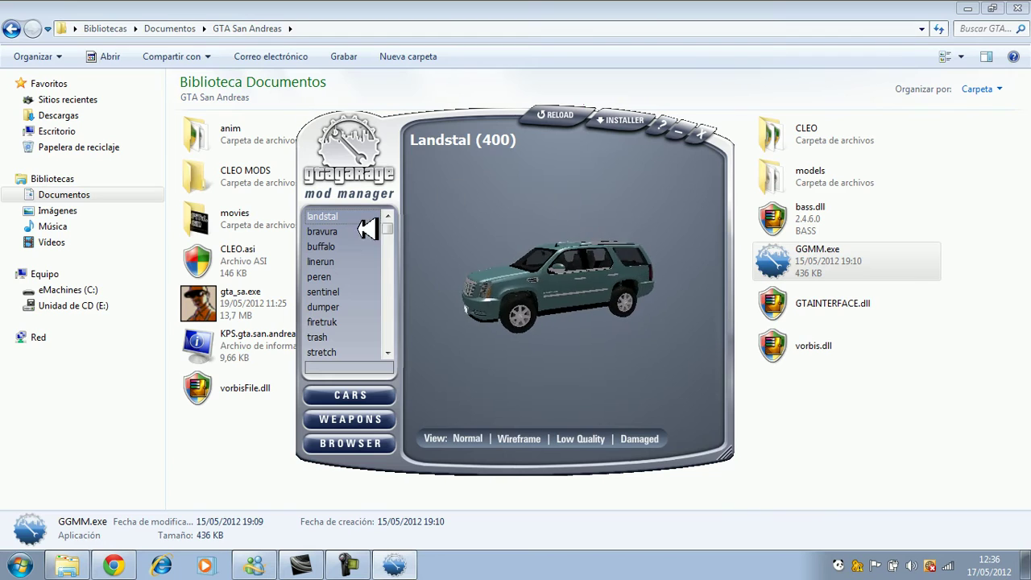
Minimize the mod manager and folder windows, move the Audi R8 Spyder archive to a free desktop spot and extract it there
click(682, 131)
click(970, 8)
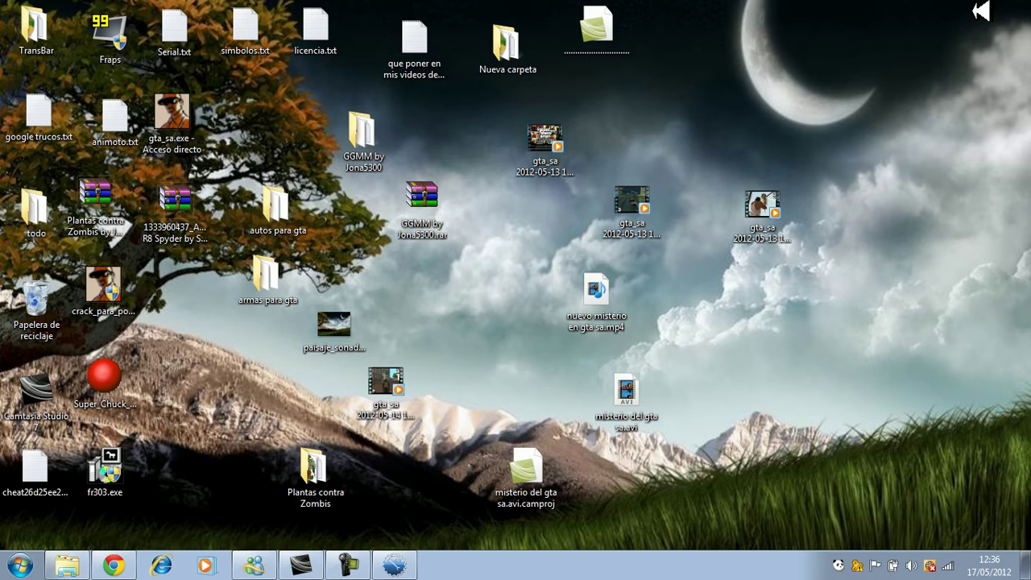
drag(173, 211, 483, 322)
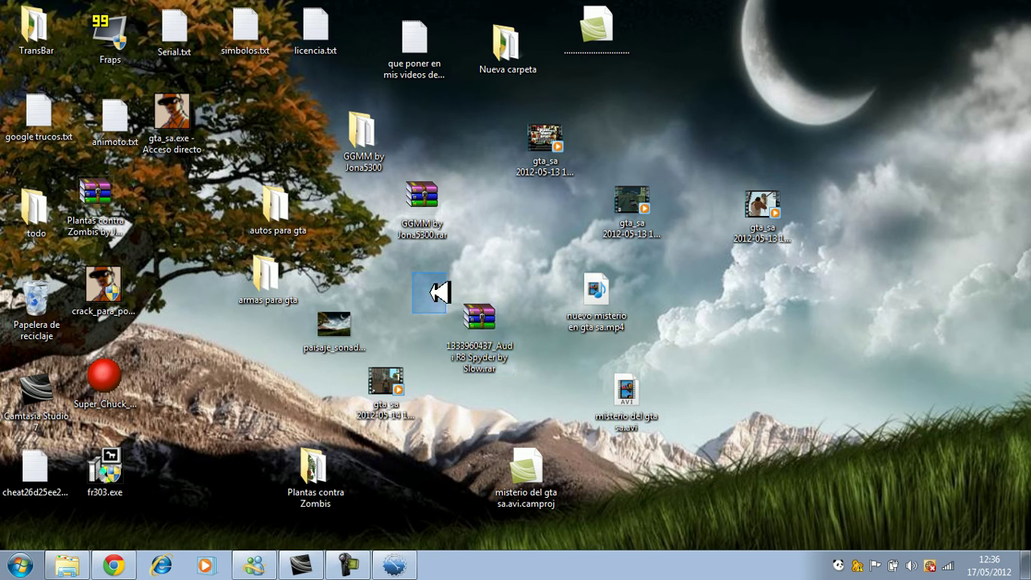
right_click(477, 329)
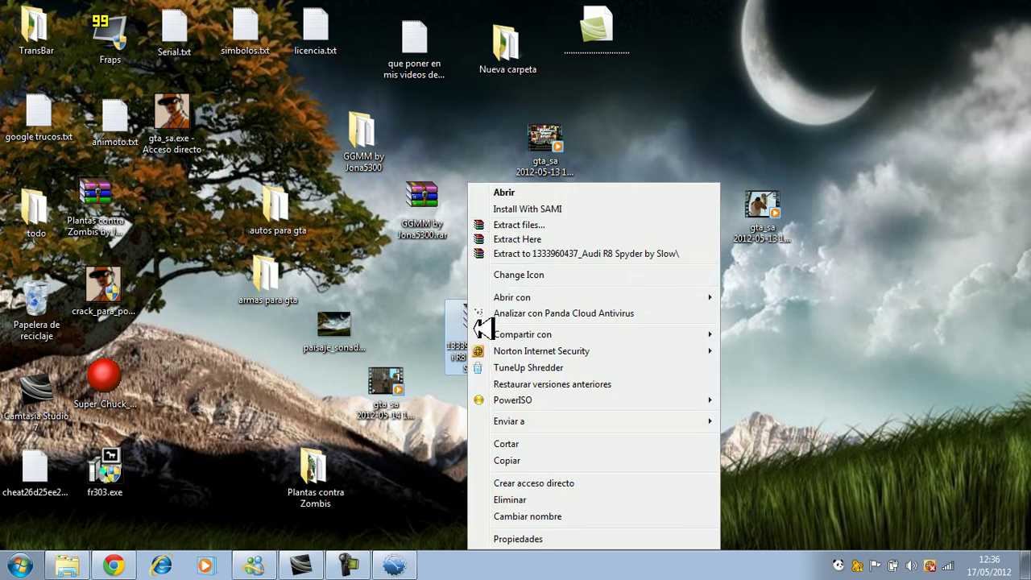
click(515, 240)
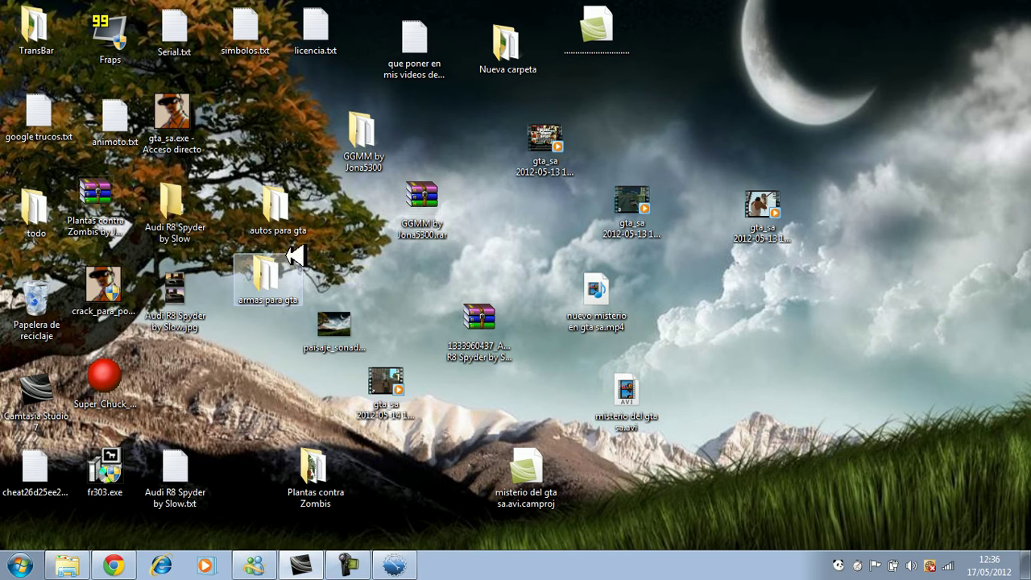
Open the extracted Audi R8 Spyder by Slow folder and check the names of its DFF and TXD files
drag(179, 218, 231, 349)
double_click(230, 348)
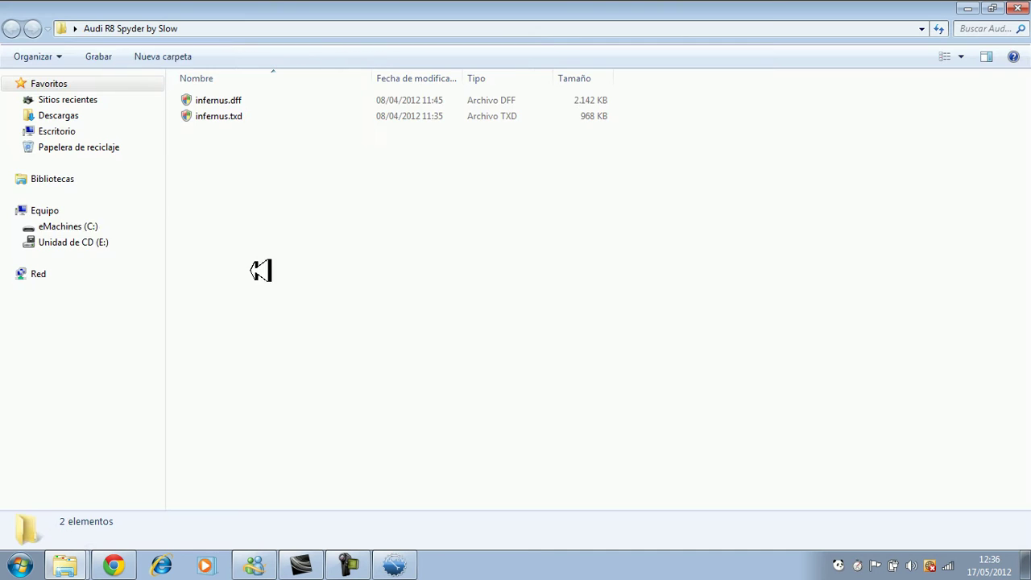
drag(237, 263, 266, 94)
drag(281, 357, 281, 86)
drag(274, 298, 283, 85)
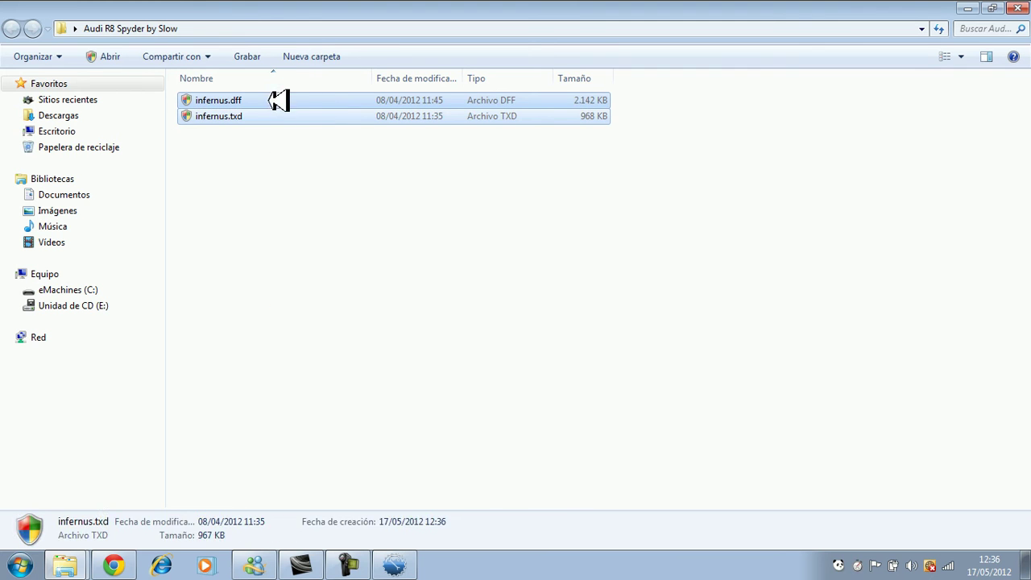
click(280, 237)
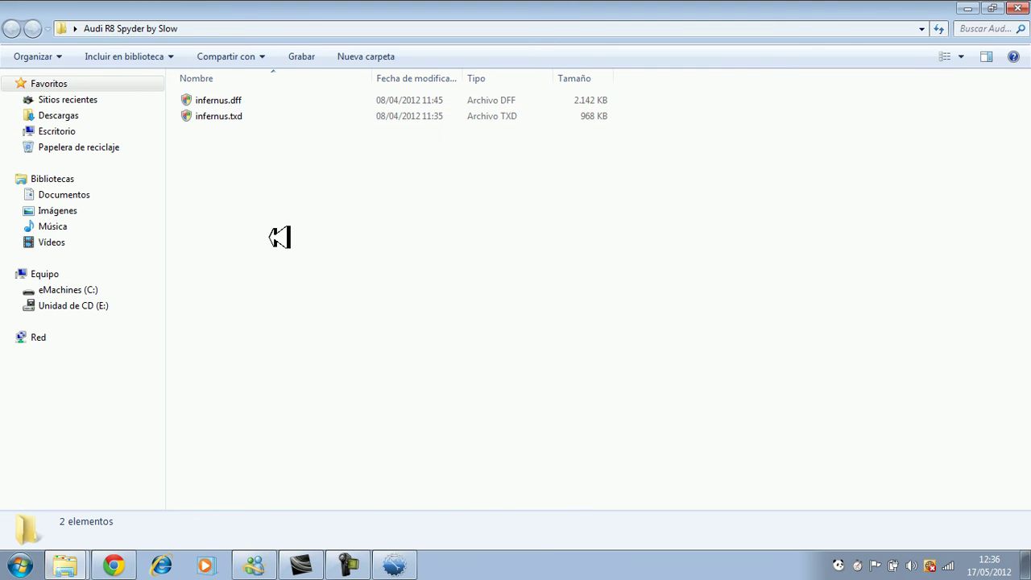
right_click(213, 118)
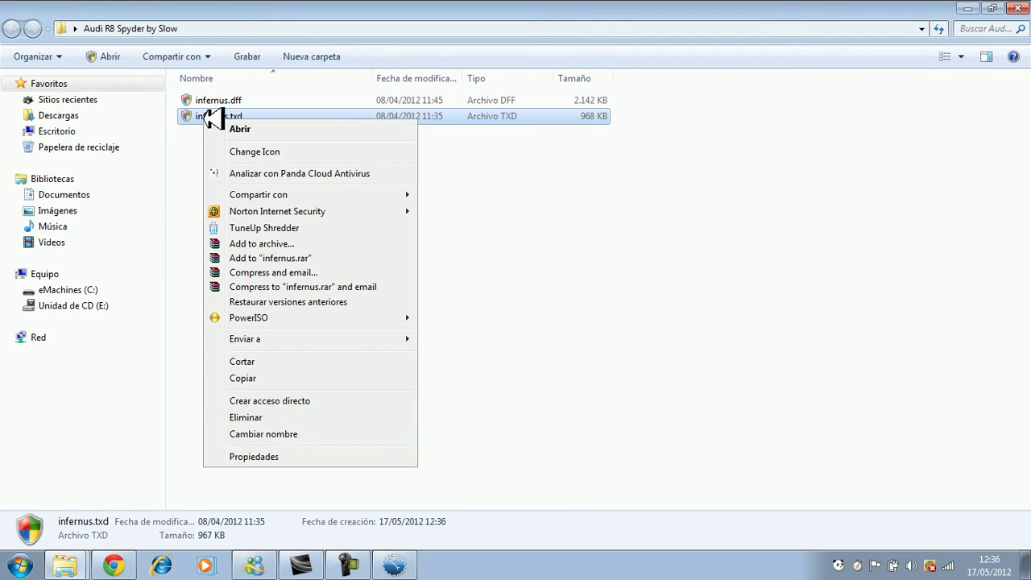
click(258, 433)
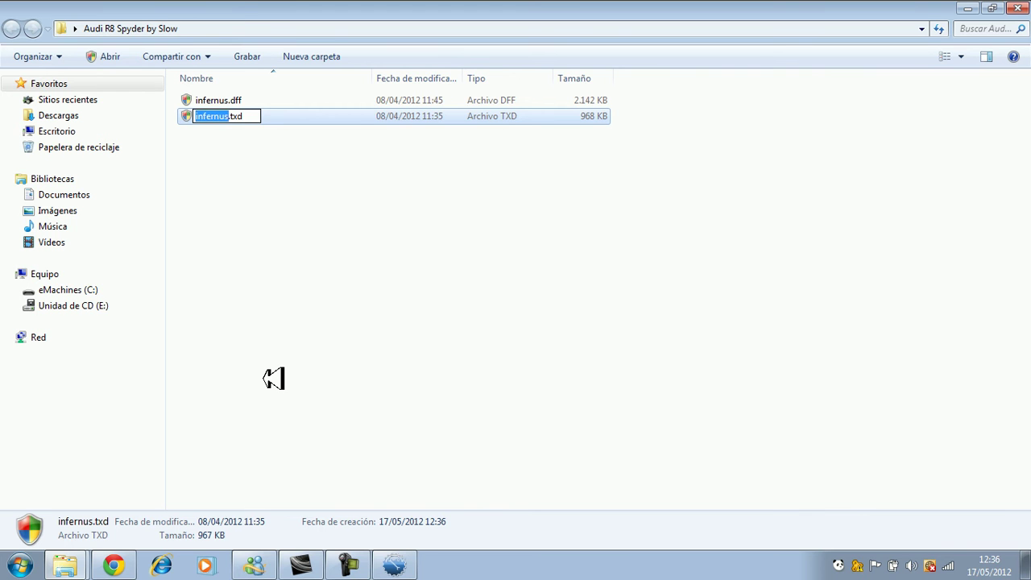
Return to the GTAGarage mod manager, find the infernus car and restore it from its backup
click(398, 566)
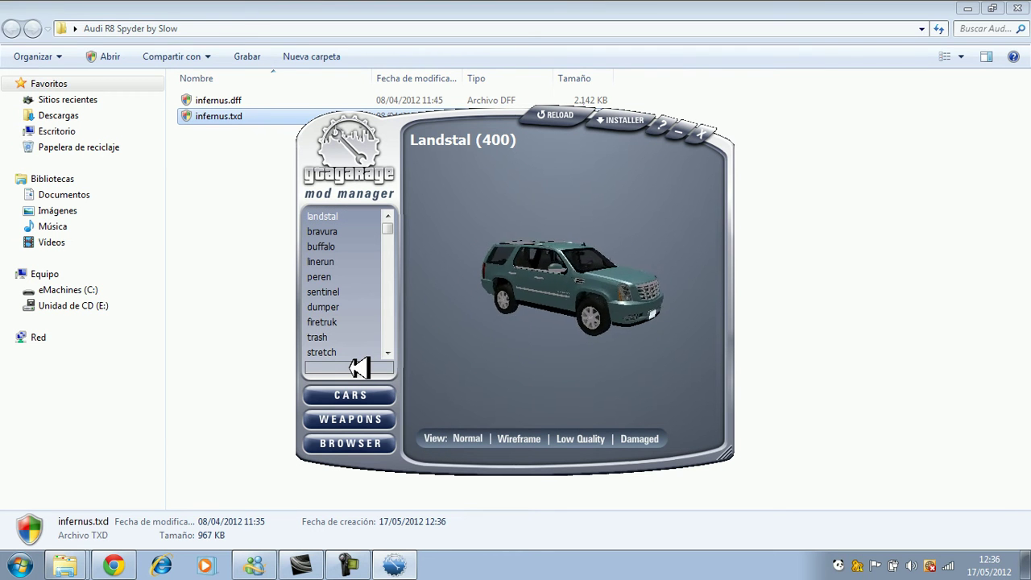
text(infernus)
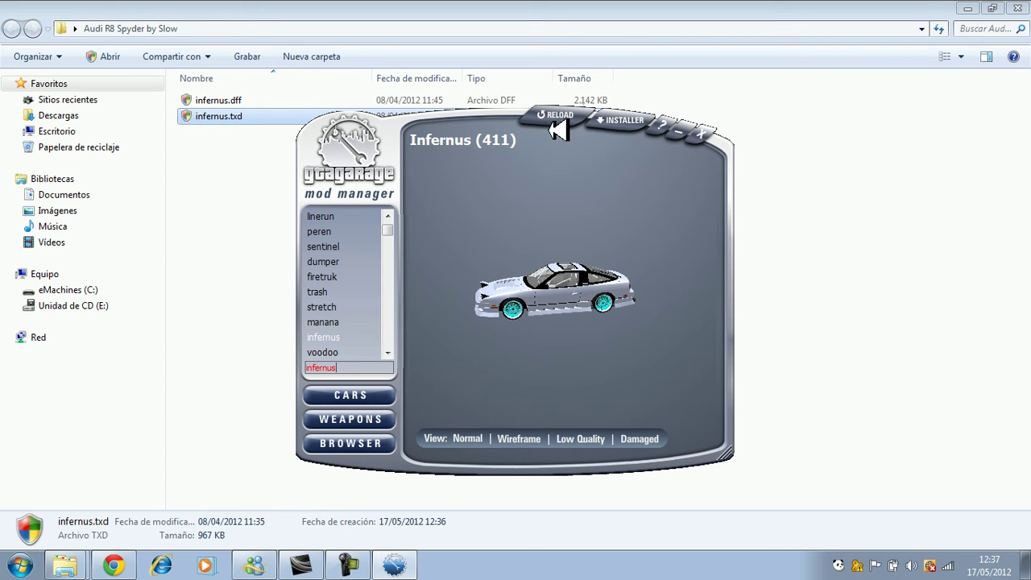
click(623, 121)
click(653, 227)
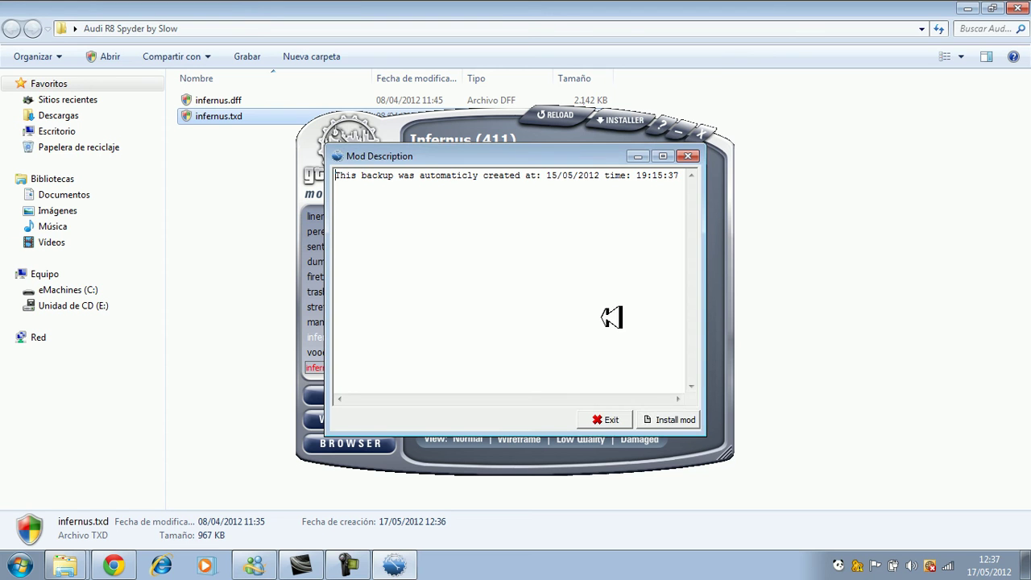
click(665, 420)
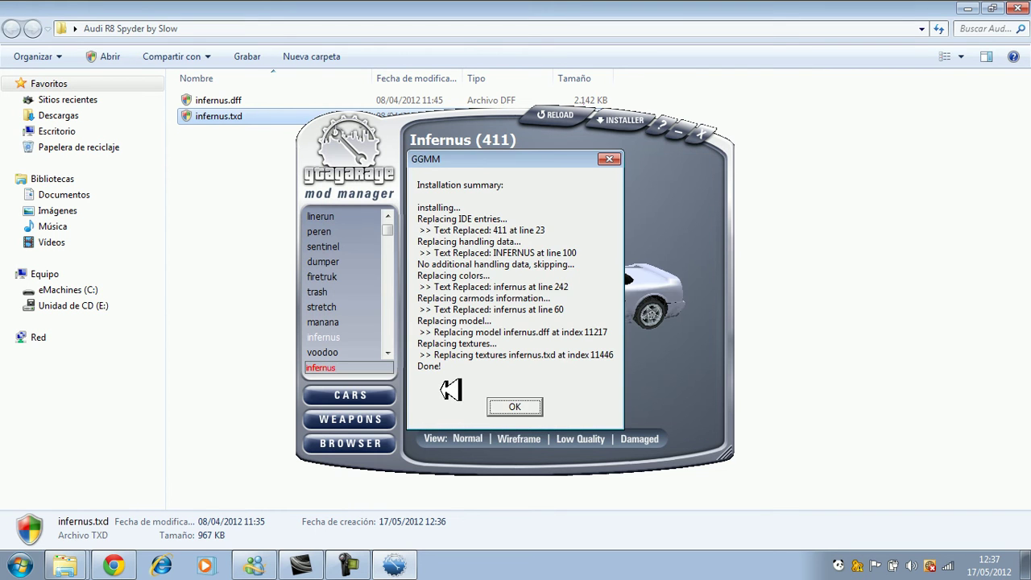
click(514, 408)
drag(527, 373, 553, 304)
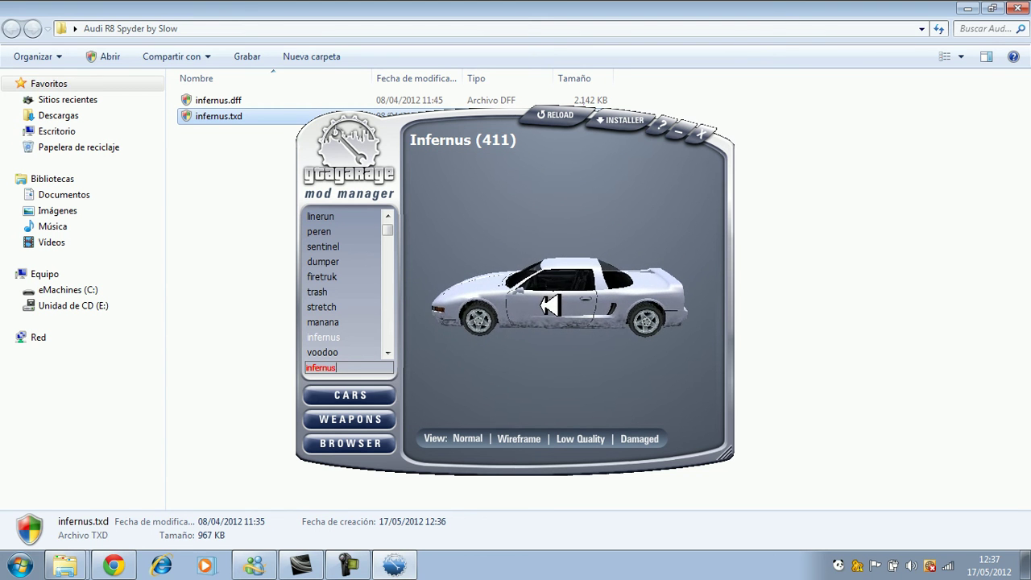
Open the manual mod installer for the Infernus and load infernus.dff from the desktop's Audi R8 Spyder by Slow folder as the DFF model
click(625, 124)
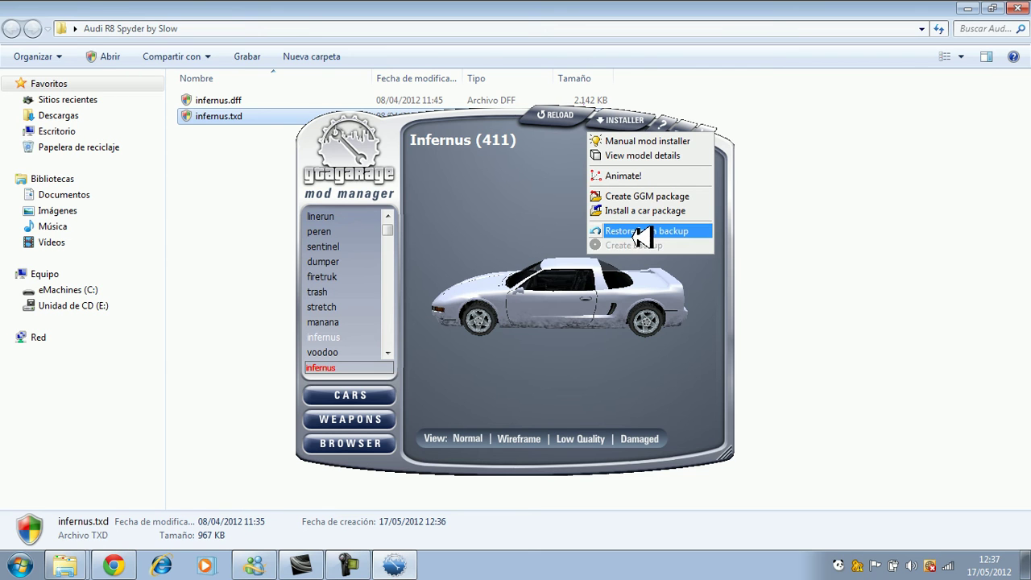
click(667, 143)
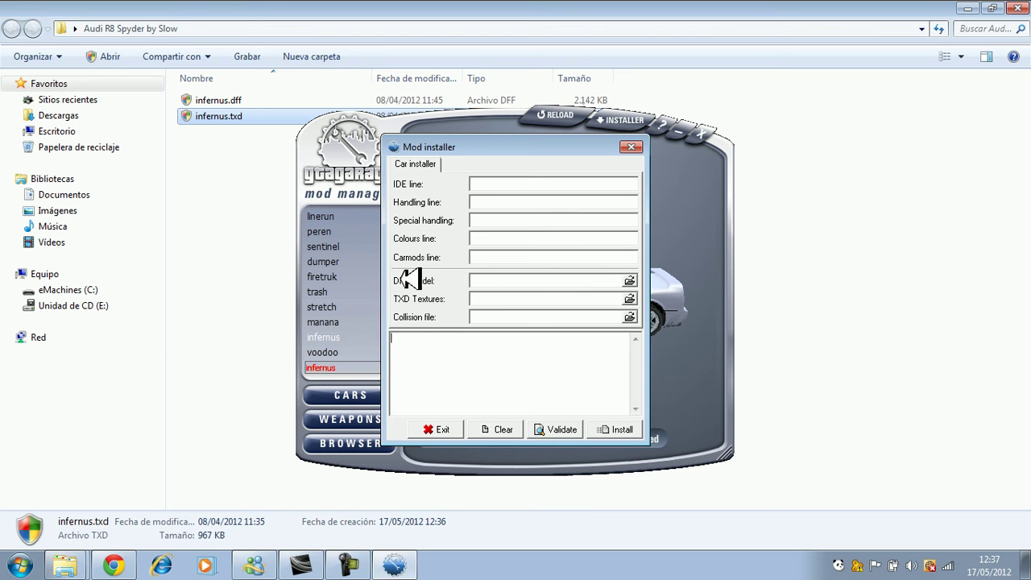
click(630, 280)
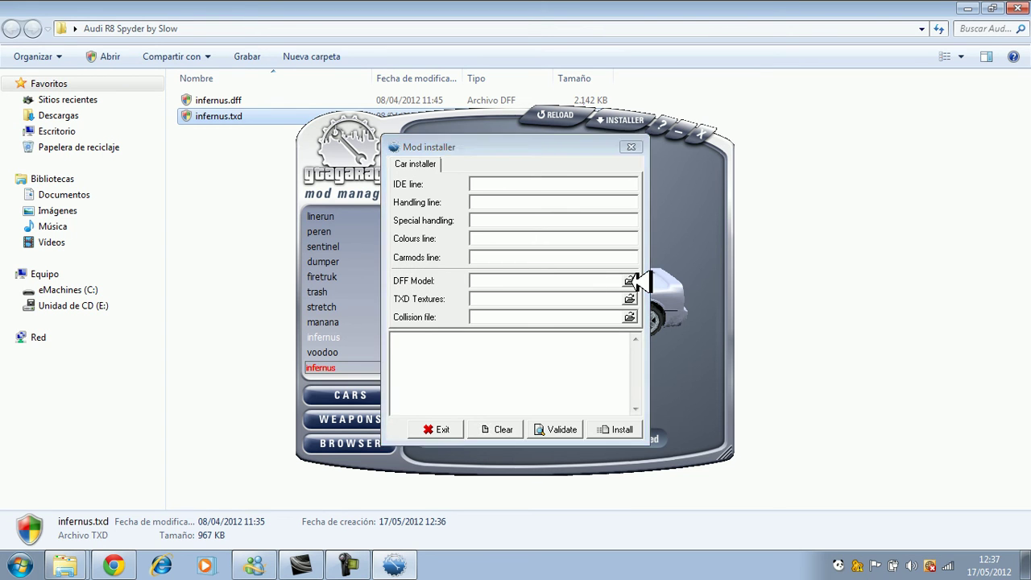
click(454, 158)
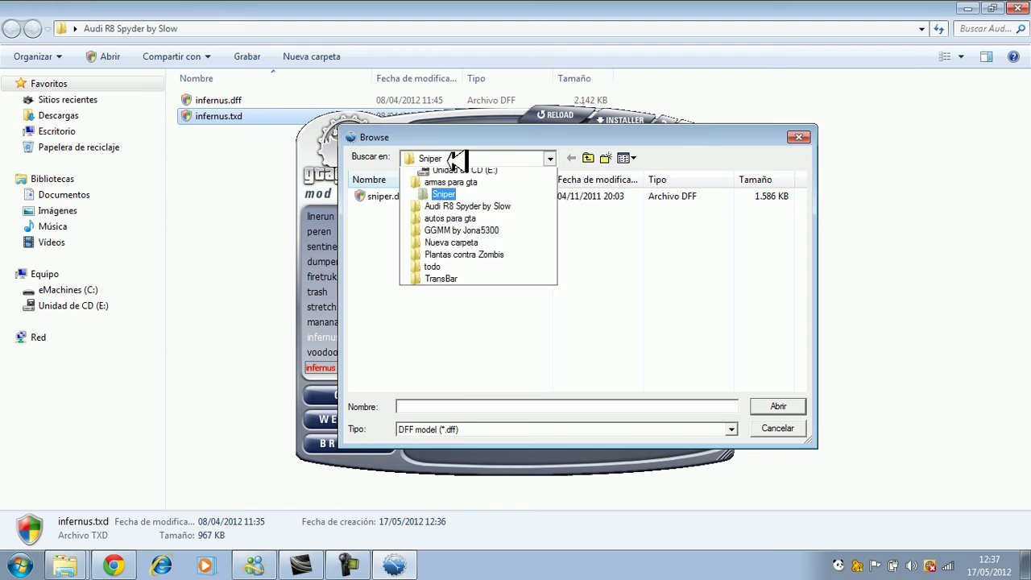
click(442, 175)
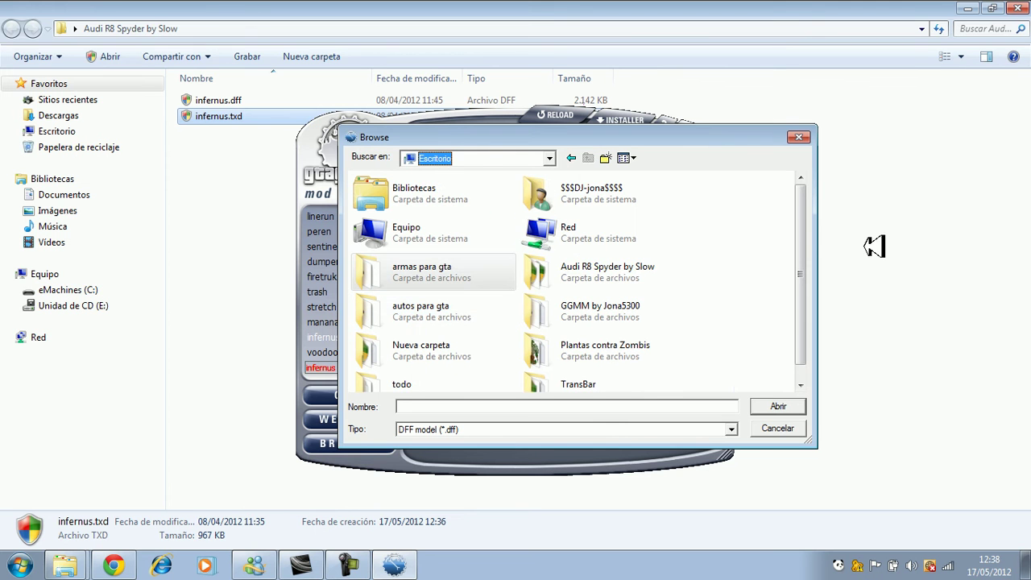
scroll(813, 225, down, 1)
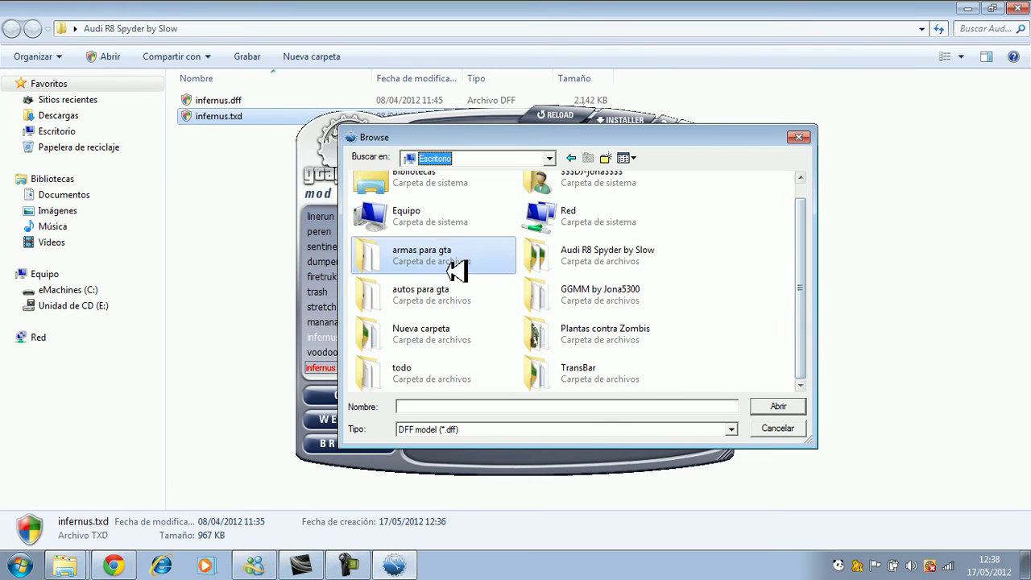
double_click(647, 257)
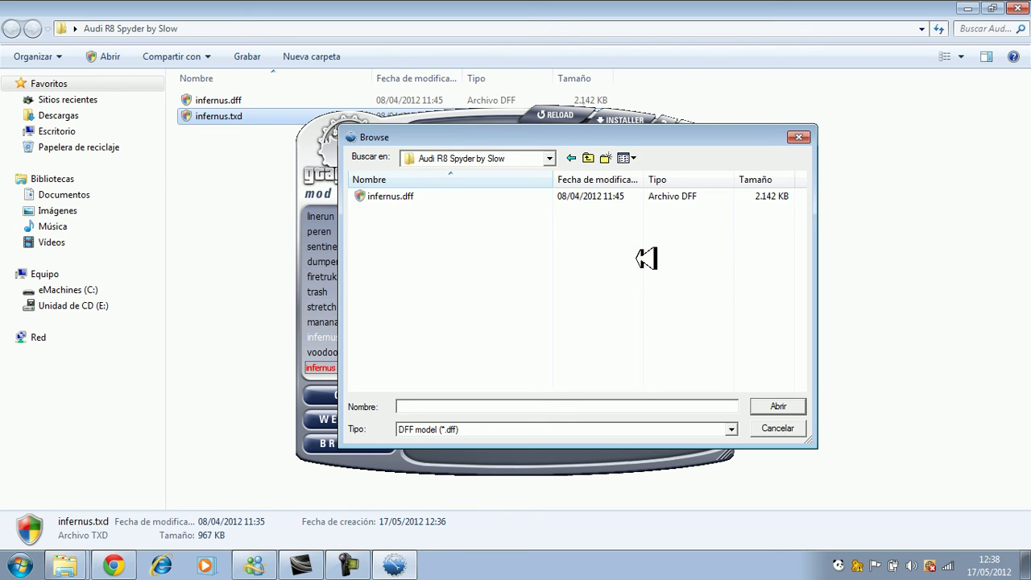
click(380, 195)
click(774, 402)
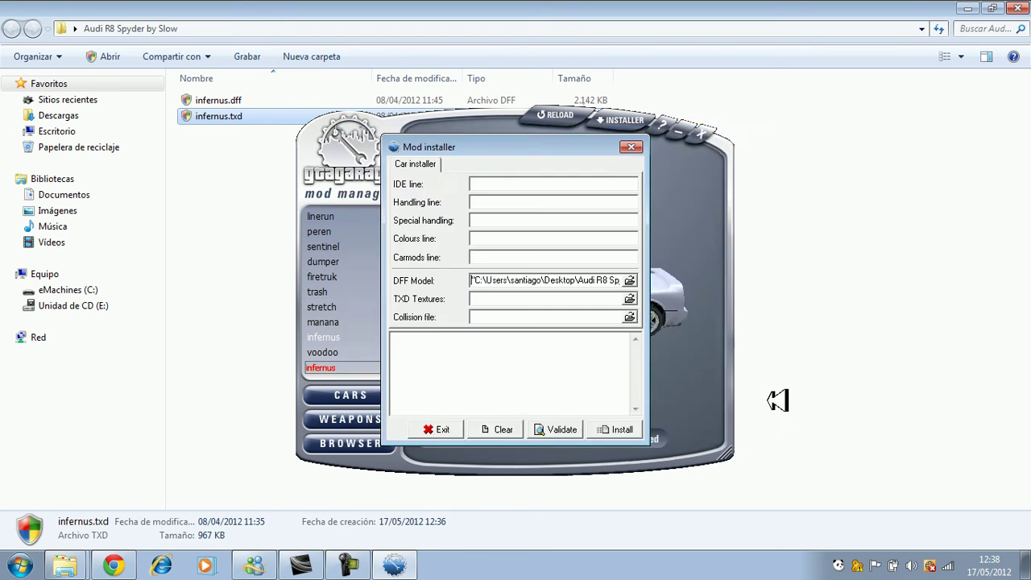
Load infernus.txd from the Audi R8 Spyder by Slow folder as the TXD textures
click(629, 299)
click(441, 198)
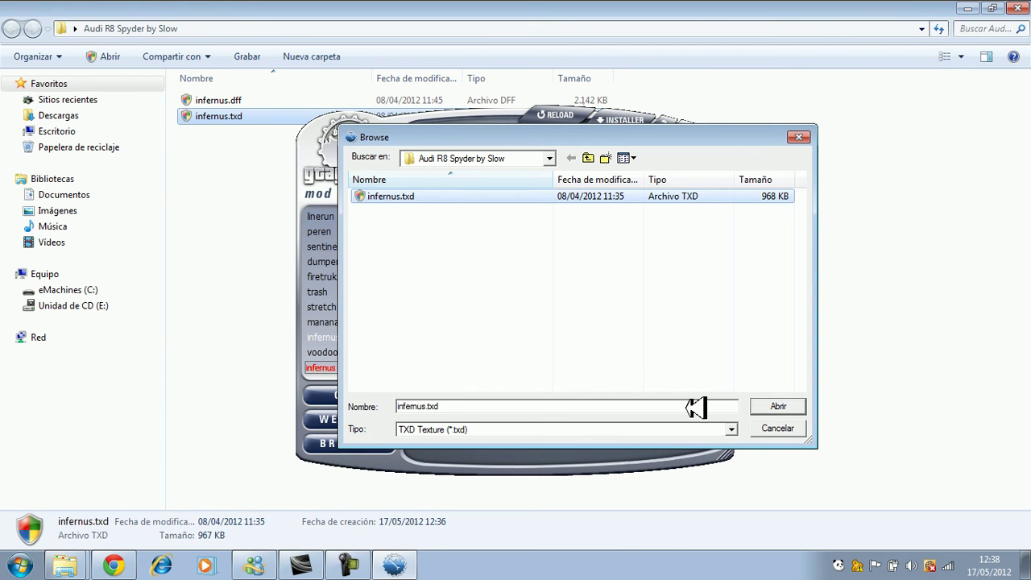
click(775, 406)
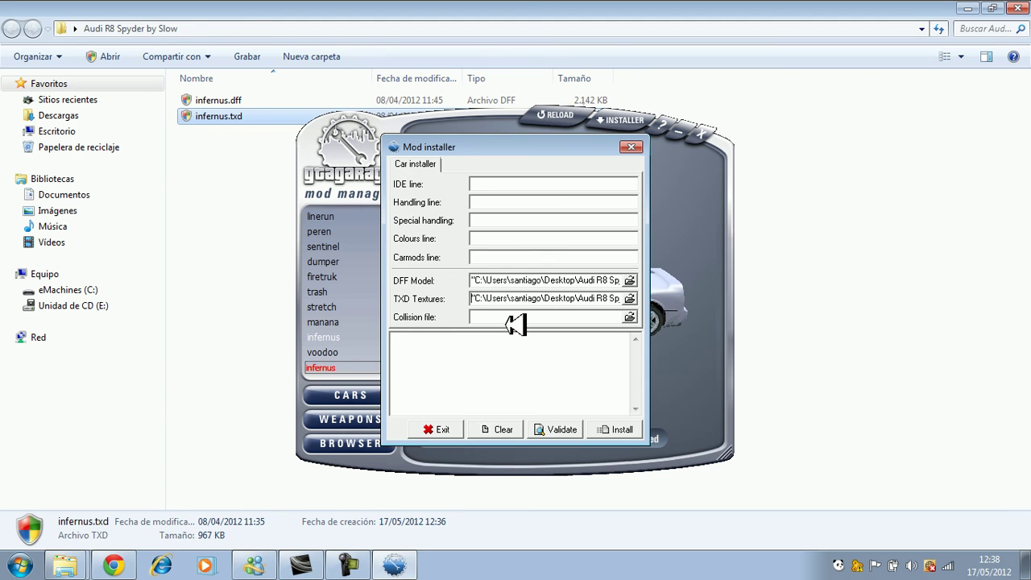
Install the car mod without a collision file, exit the installer and rotate the Infernus preview to inspect the car
mouse_move(532, 316)
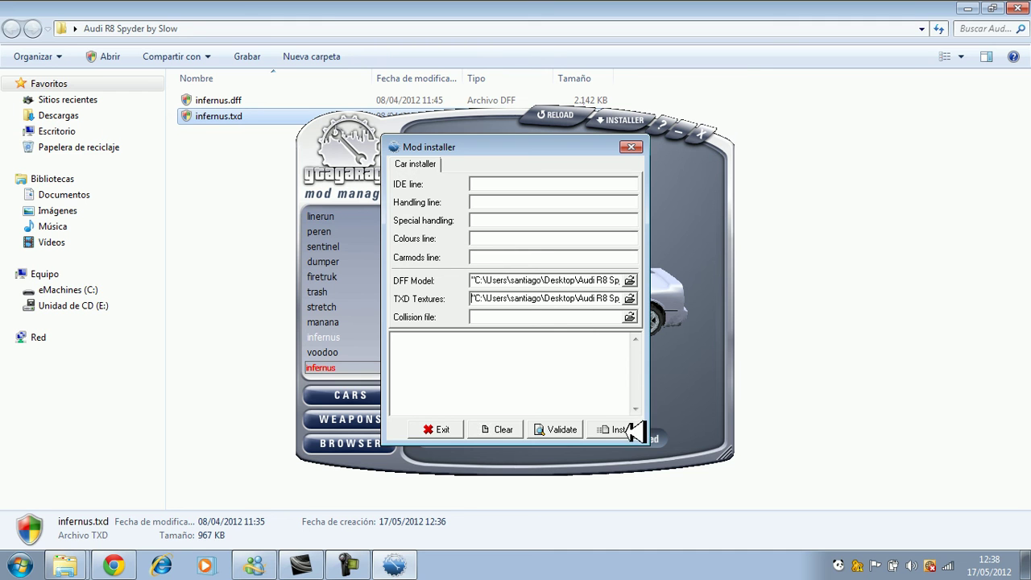
click(628, 429)
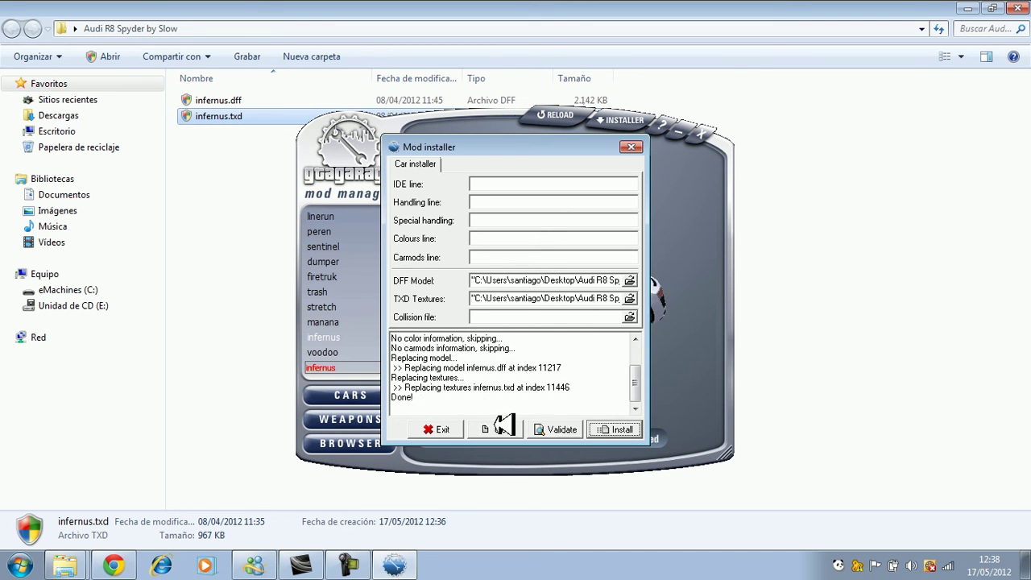
click(404, 387)
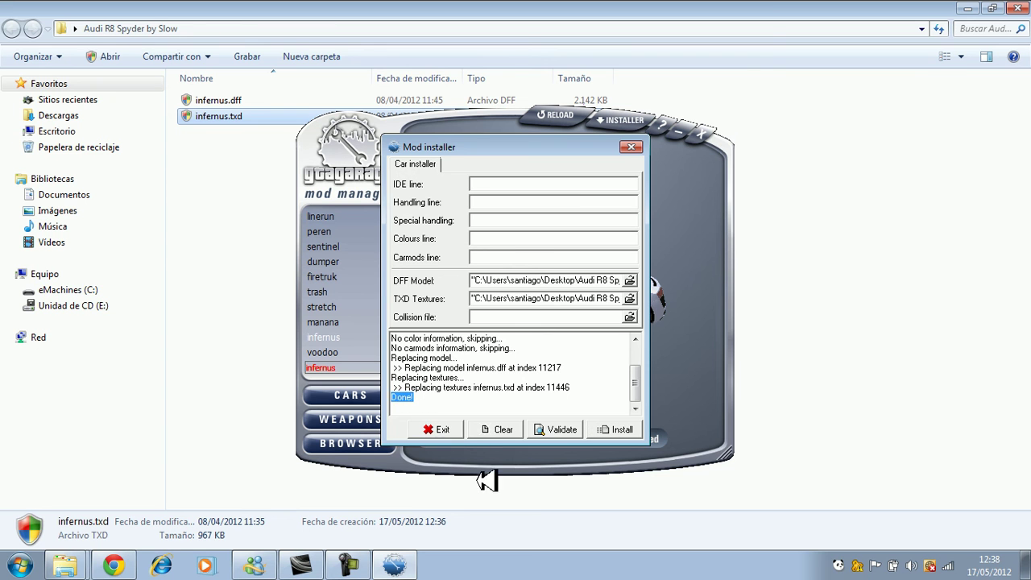
click(441, 433)
mouse_move(578, 311)
mouse_down()
mouse_move(591, 357)
mouse_move(639, 353)
mouse_move(617, 253)
mouse_move(588, 222)
mouse_move(536, 294)
mouse_move(593, 311)
mouse_up()
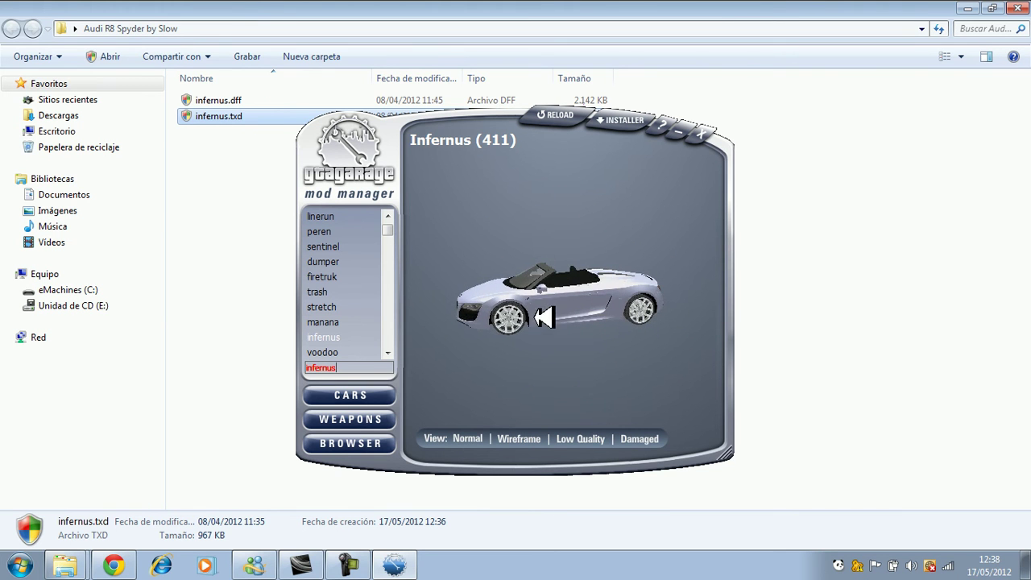
drag(531, 321, 552, 314)
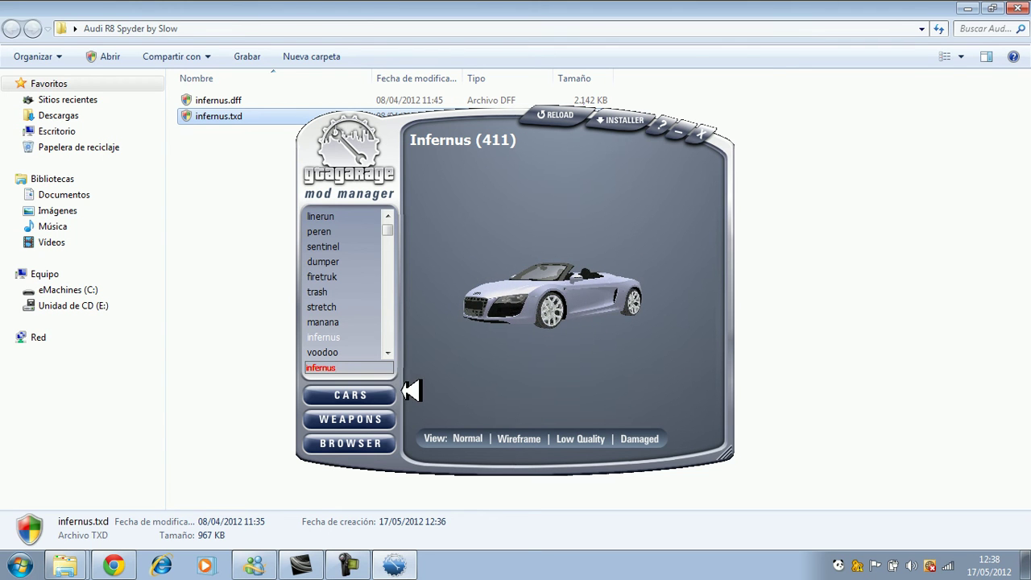
Show the weapons list in the mod manager and rotate the armour preview
click(366, 419)
drag(493, 316, 608, 270)
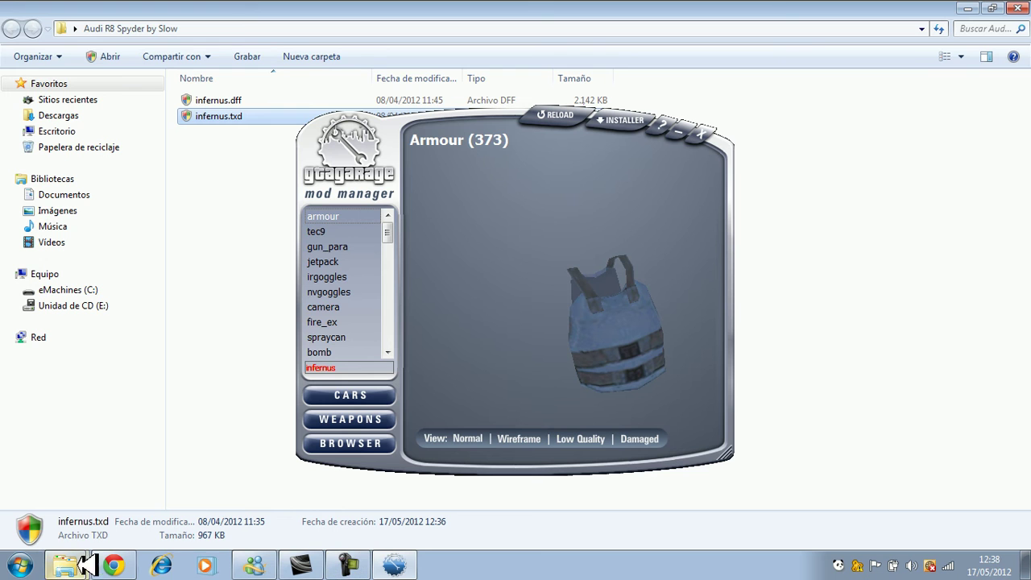
Switch to Chrome and browse the Alternative weapons category in GTAinside's San Andreas Weapons downloads
click(117, 562)
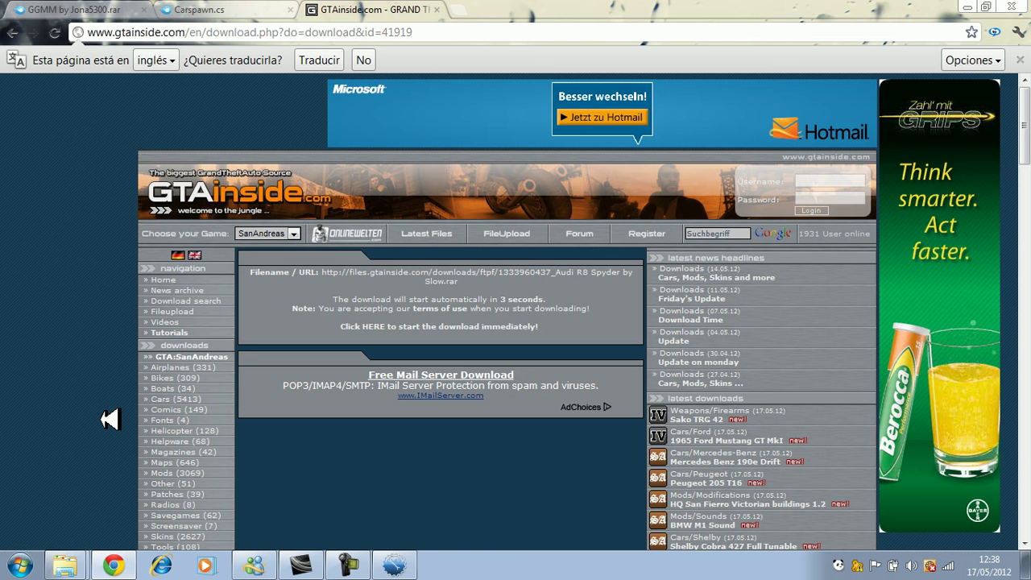
scroll(109, 419, down, 3)
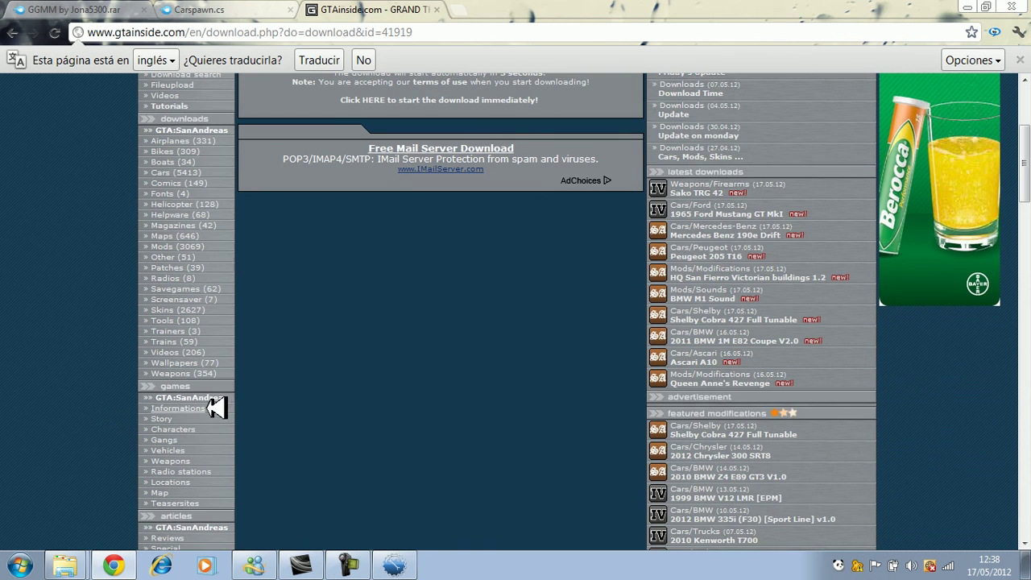
click(184, 373)
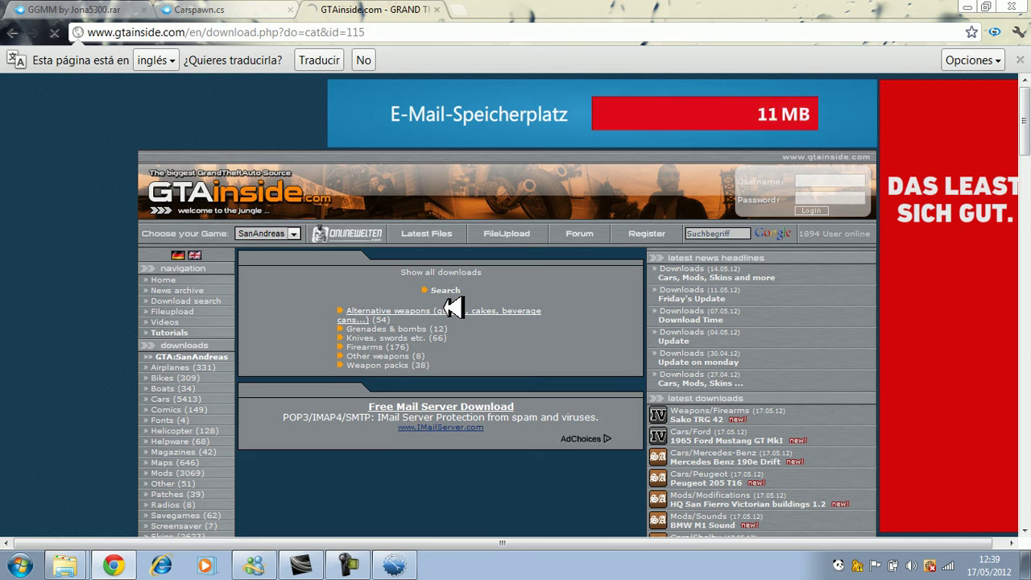
click(454, 308)
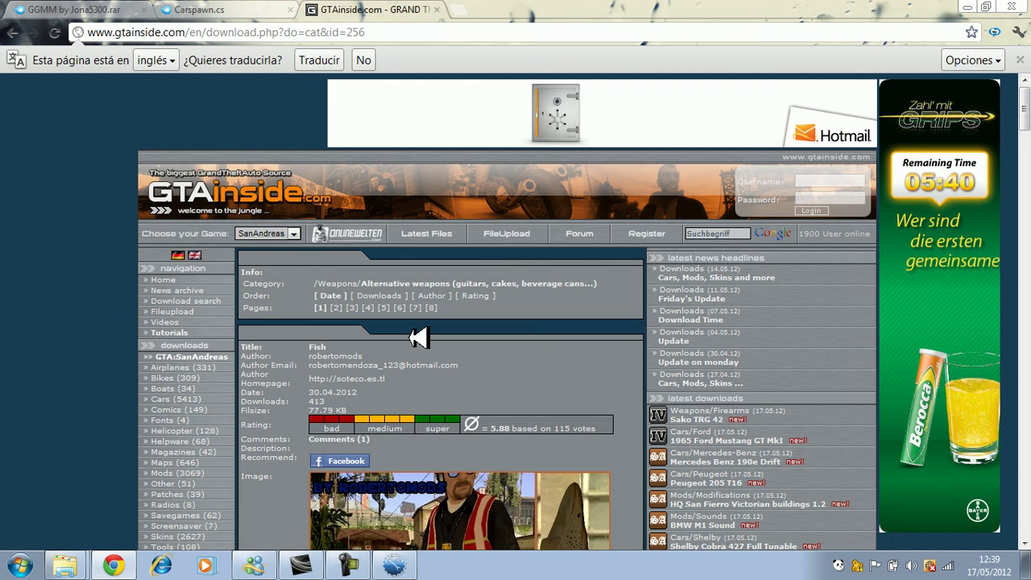
scroll(418, 339, down, 10)
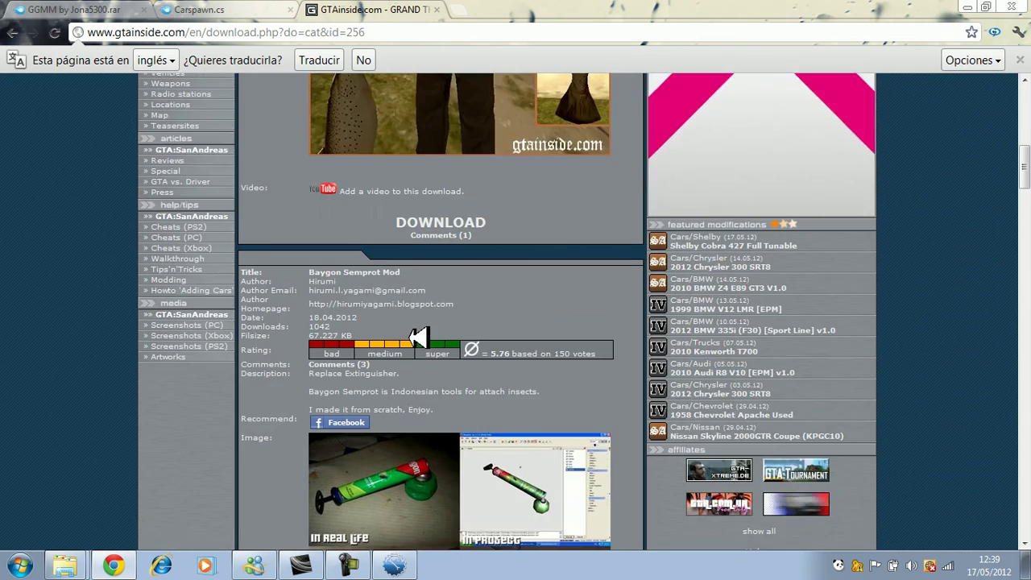
Download the Baygon Semprot Mod archive from GTAinside and save it in the "armas para gta" folder on the desktop
scroll(418, 339, down, 4)
scroll(418, 338, down, 5)
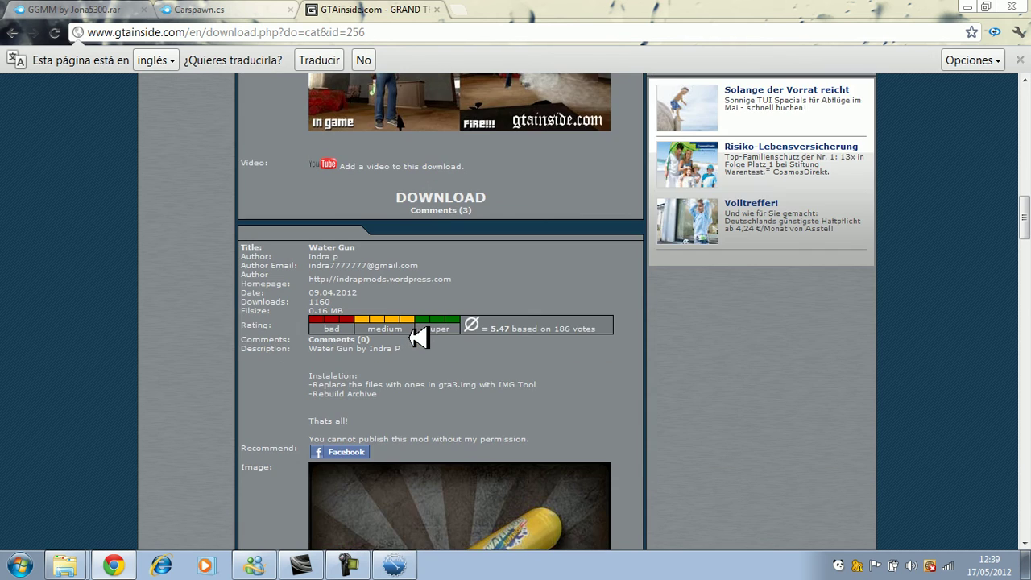
scroll(418, 338, up, 4)
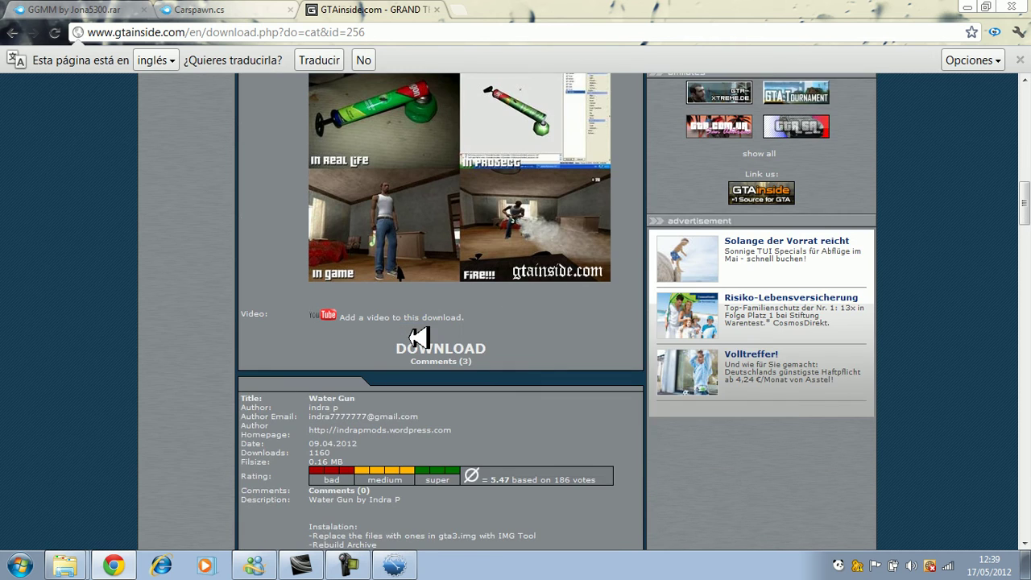
scroll(418, 339, up, 1)
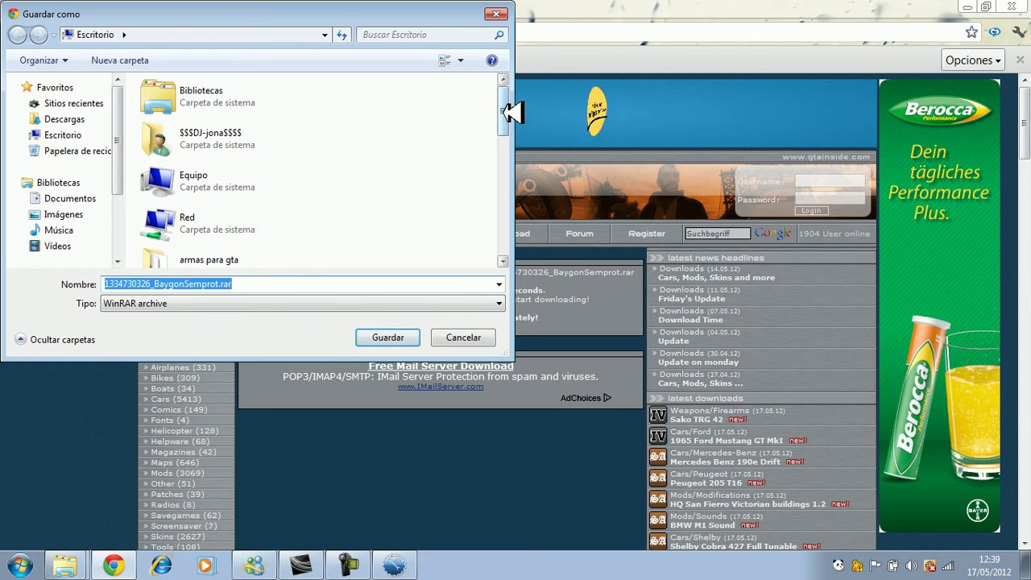
scroll(503, 120, down, 1)
mouse_move(508, 122)
mouse_down()
mouse_move(510, 156)
mouse_move(516, 134)
mouse_up()
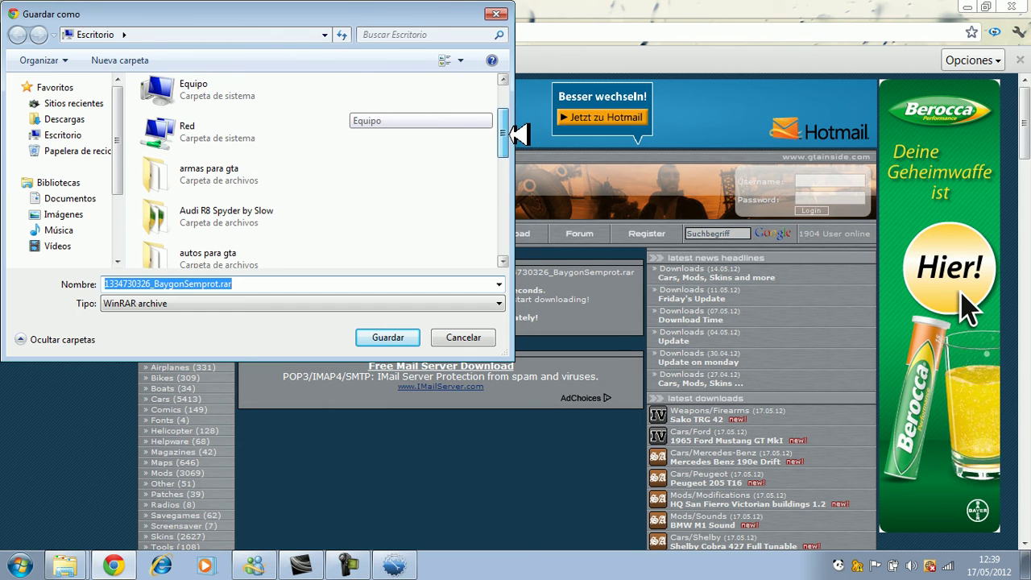
click(201, 174)
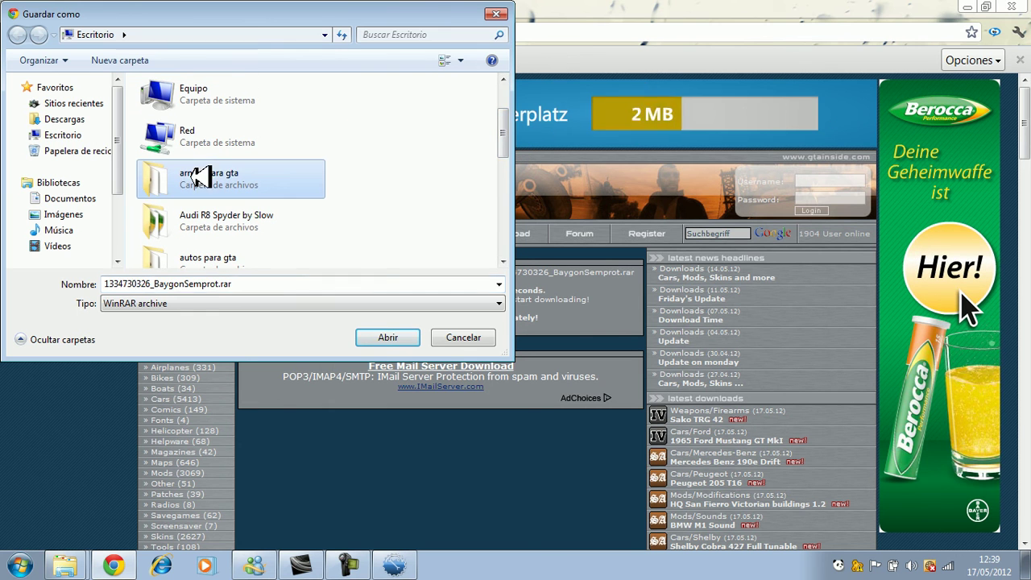
click(387, 336)
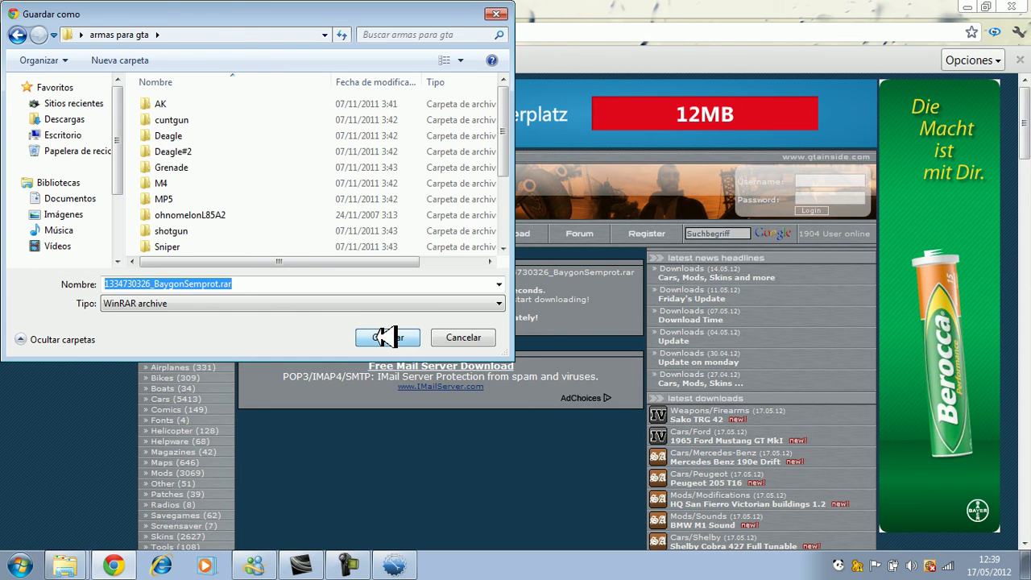
click(386, 337)
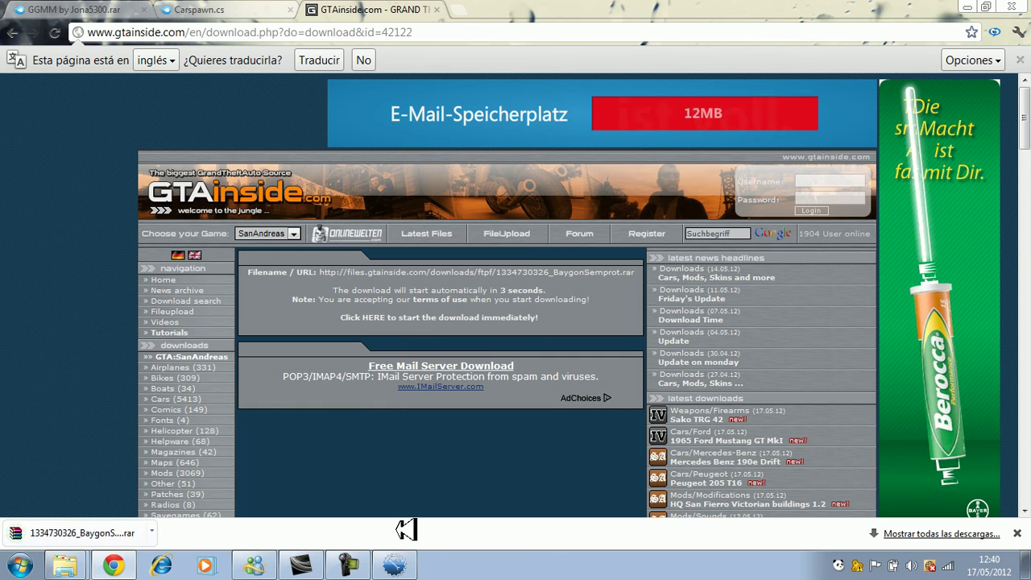
click(1017, 533)
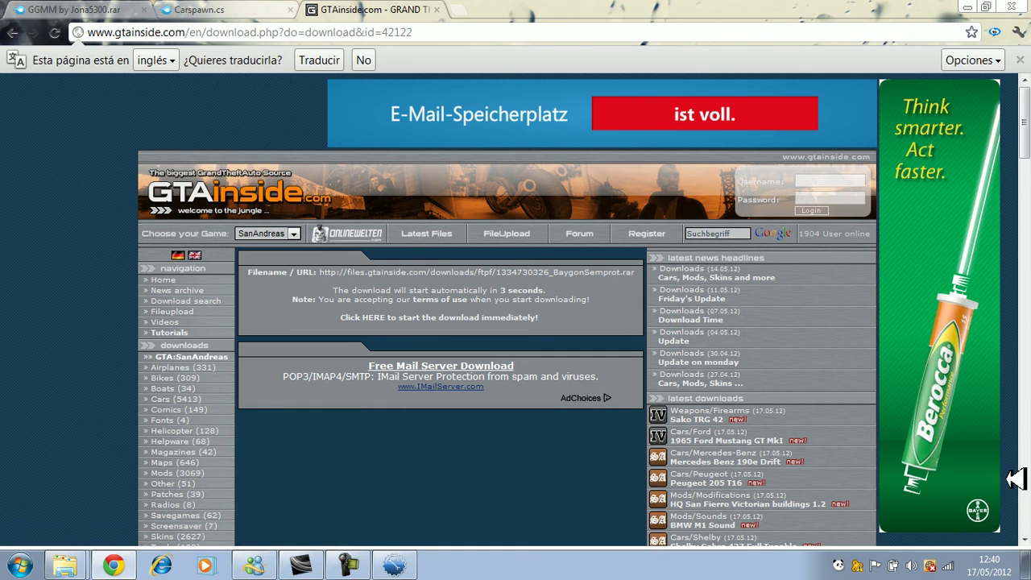
click(967, 8)
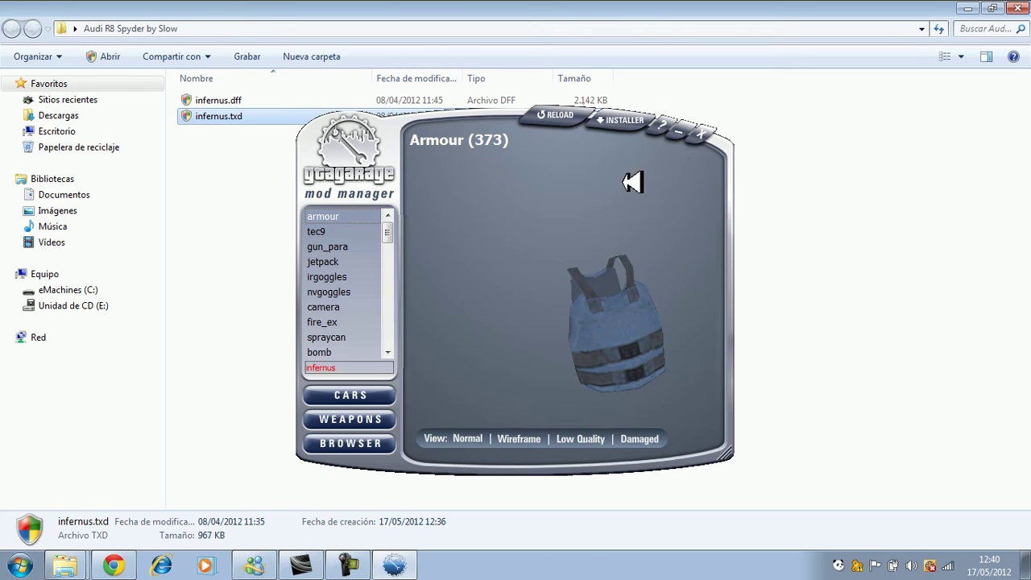
click(682, 137)
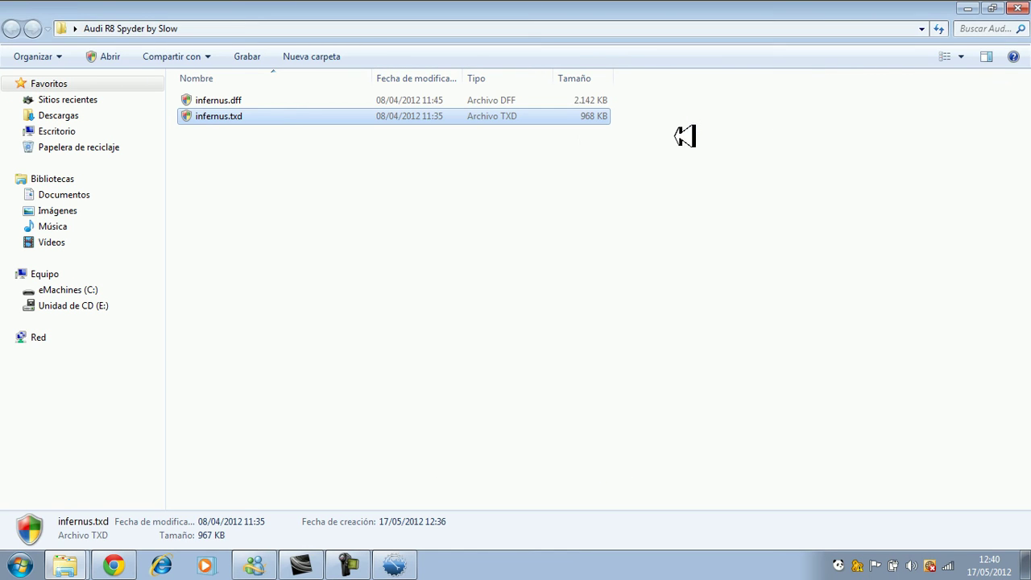
click(967, 8)
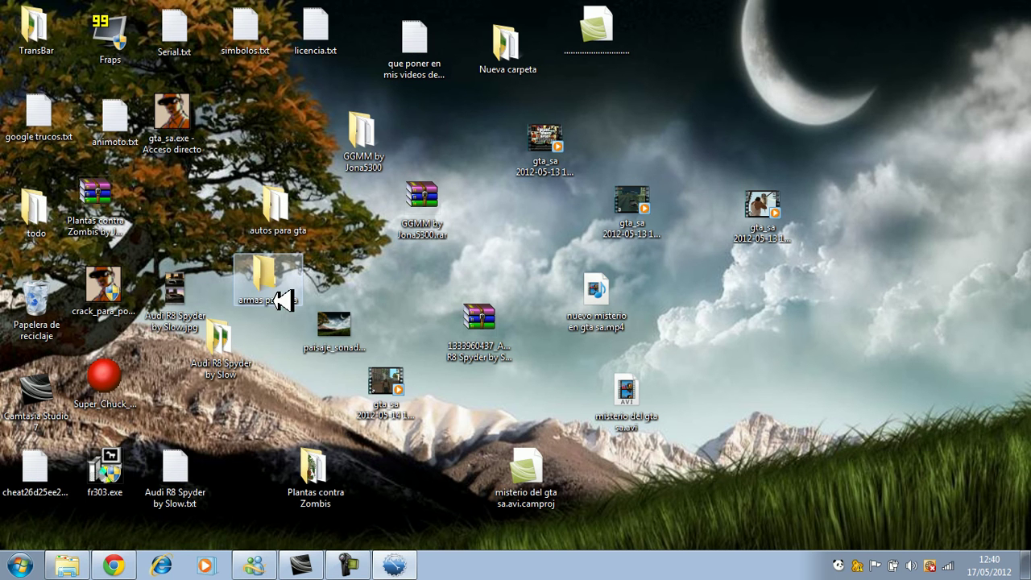
double_click(282, 272)
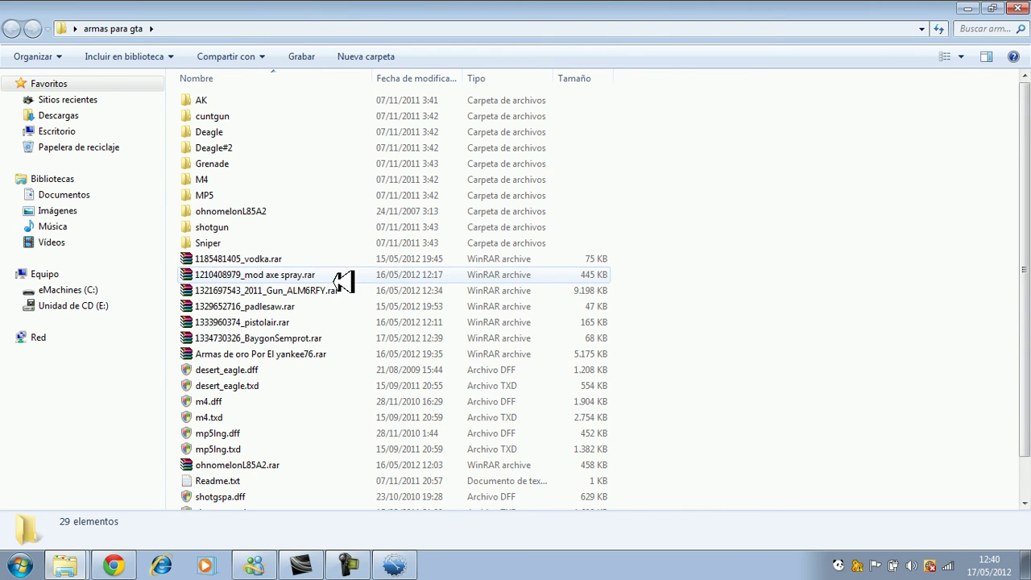
click(310, 338)
right_click(304, 337)
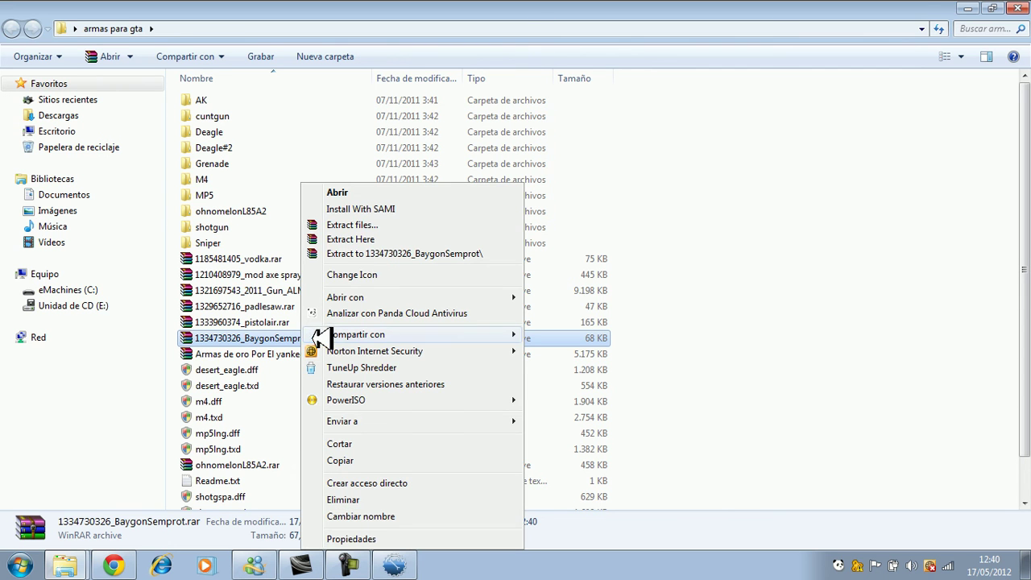
click(366, 239)
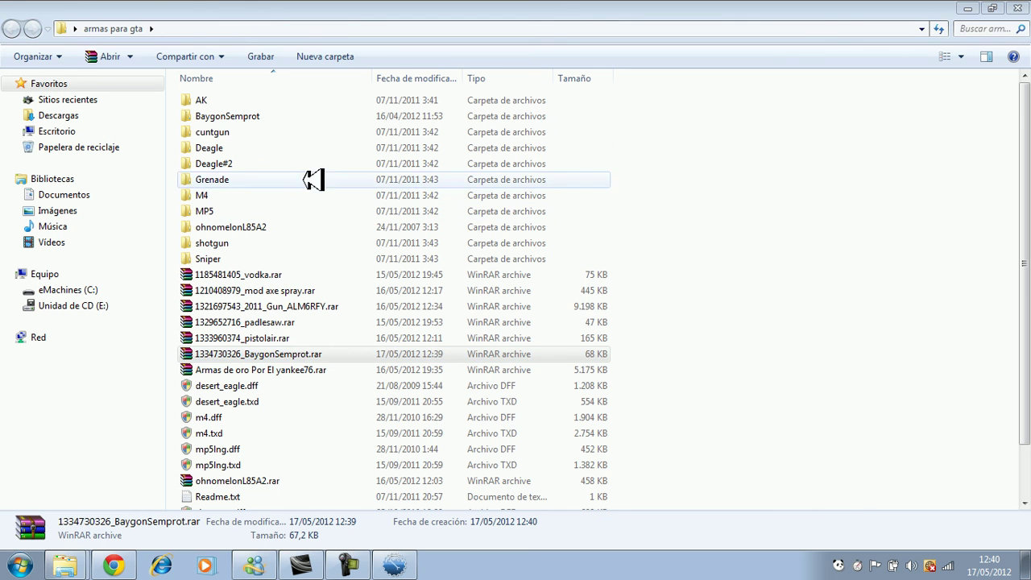
Open the extracted BaygonSemprot folder and delete Readme.txt from it
click(264, 116)
double_click(264, 116)
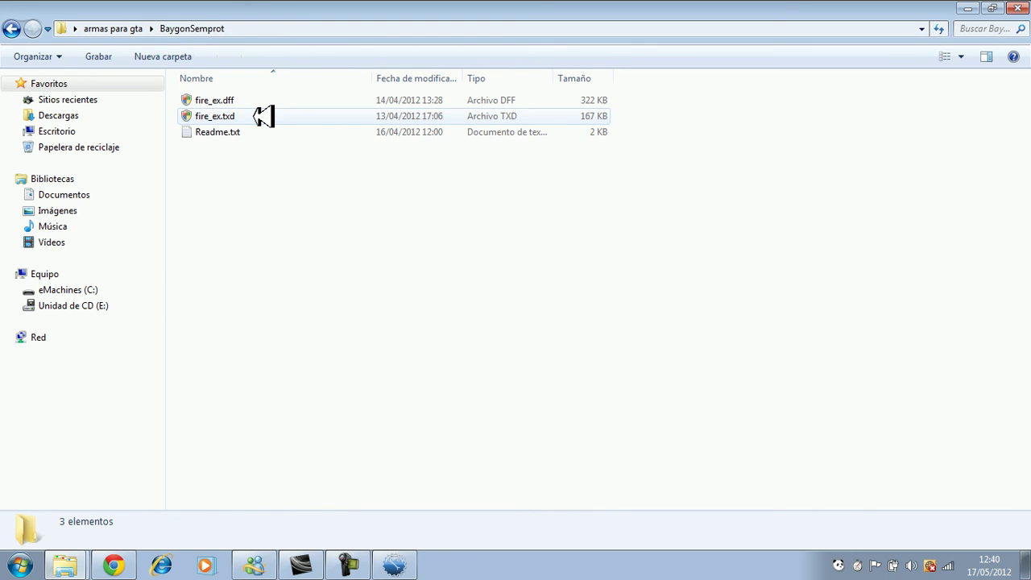
drag(238, 211, 238, 90)
drag(231, 297, 244, 79)
click(256, 236)
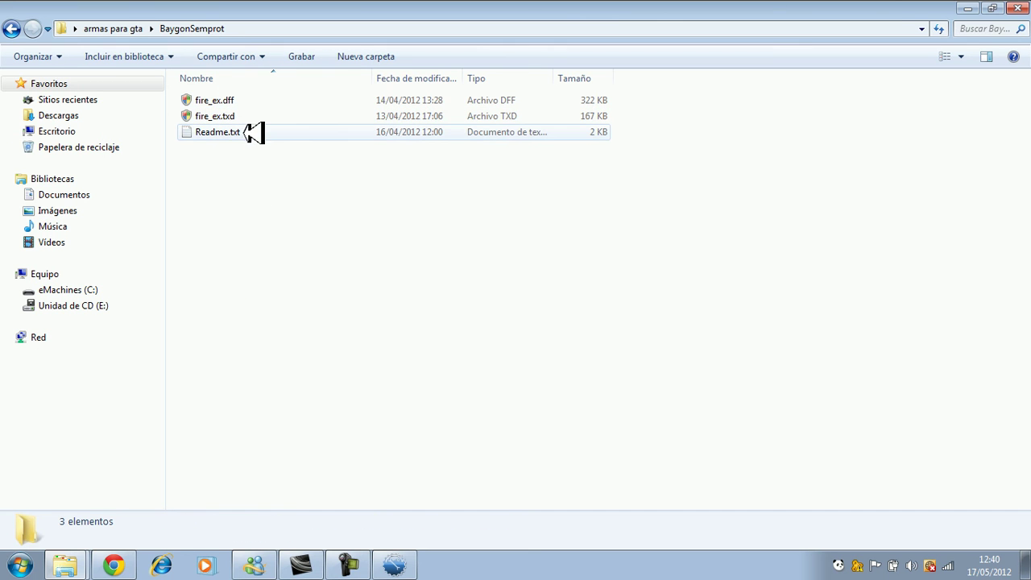
click(251, 132)
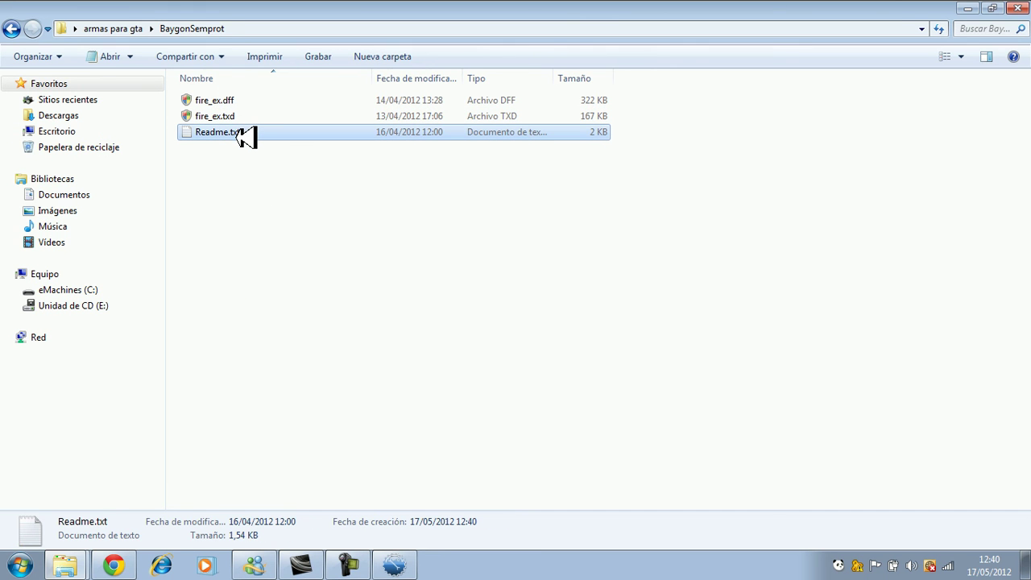
key(Delete)
key(Return)
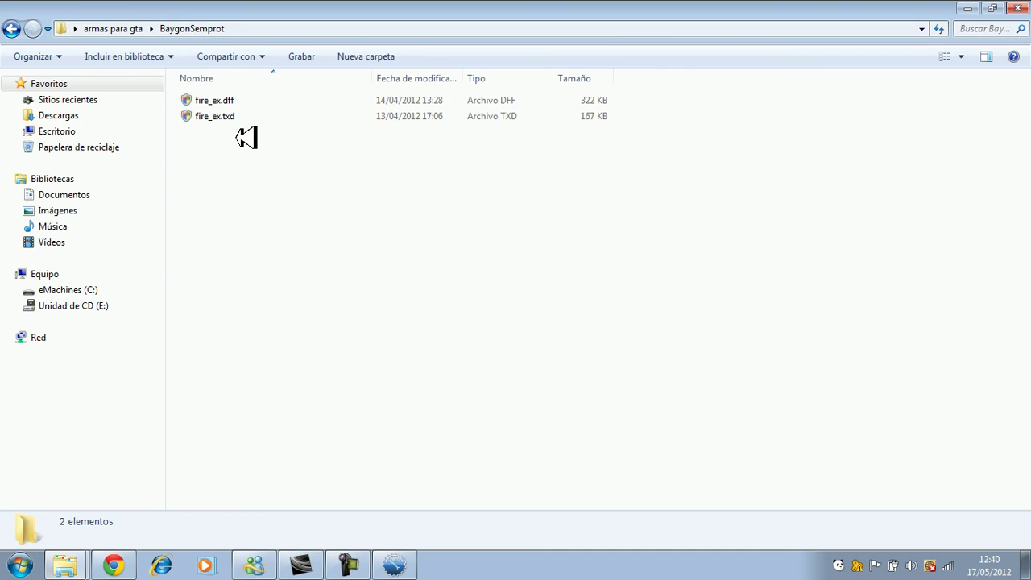
Copy the base name of fire_ex.txd and use it to find the fire_ex weapon in the mod manager
right_click(205, 116)
click(275, 429)
key(ctrl+c)
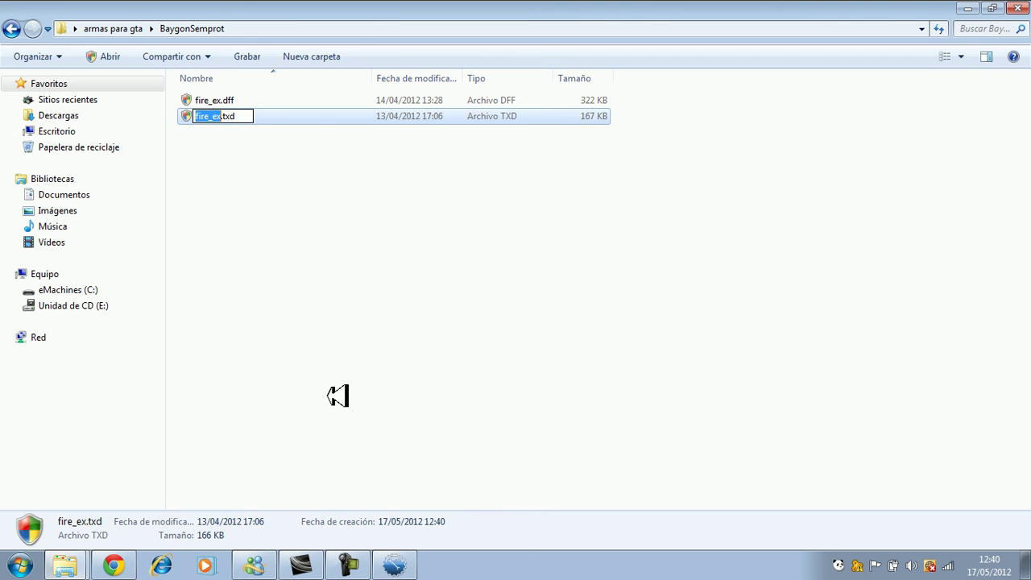
click(395, 564)
drag(378, 370, 220, 378)
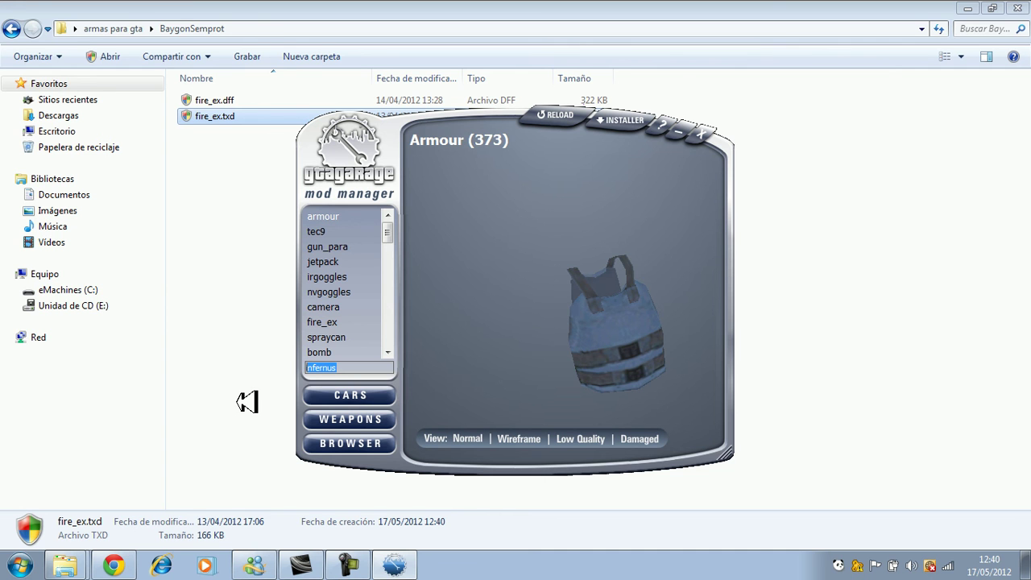
key(ctrl+v)
drag(619, 235, 552, 274)
Create a backup of the original fire_ex weapon and rotate its preview slightly
click(634, 119)
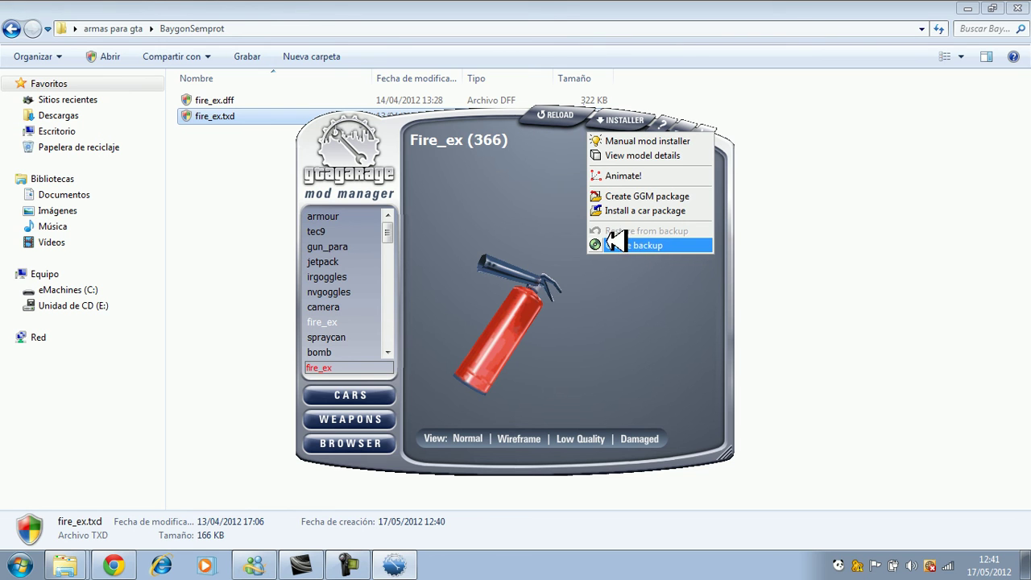
click(636, 245)
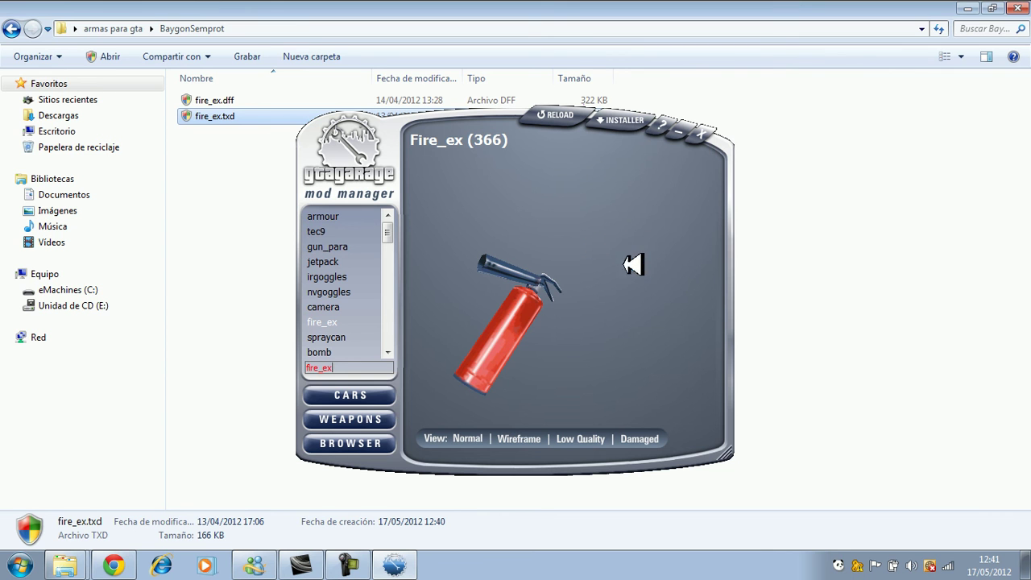
drag(499, 304, 516, 322)
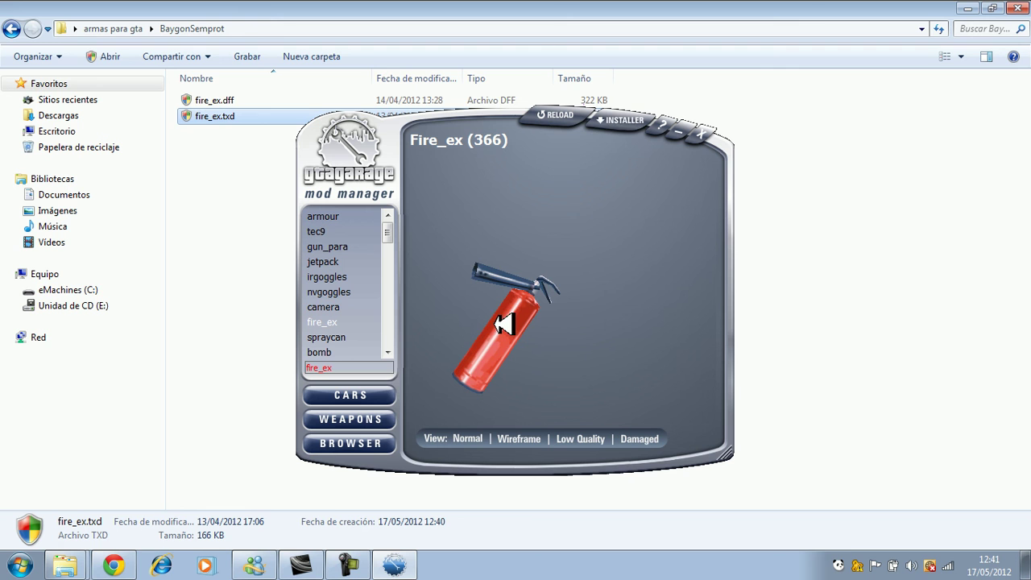
Start the manual mod installer for fire_ex and load fire_ex.dff from the BaygonSemprot folder as the DFF model
click(626, 125)
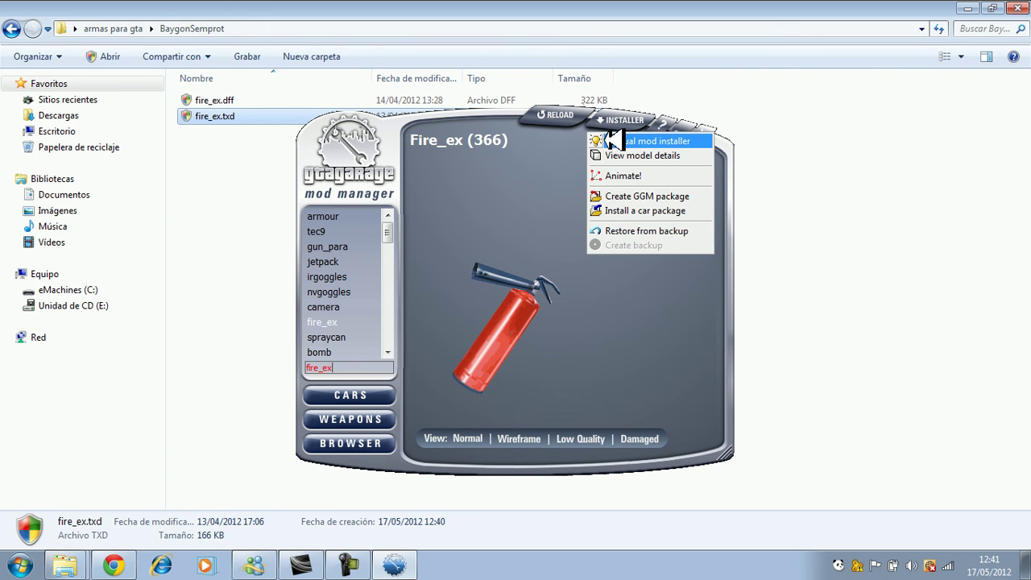
click(658, 141)
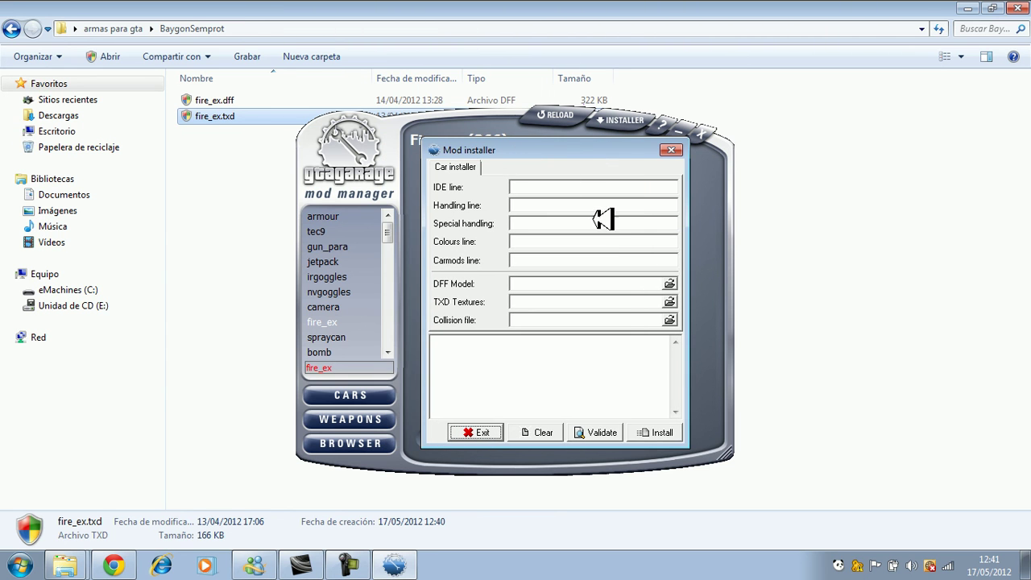
click(673, 282)
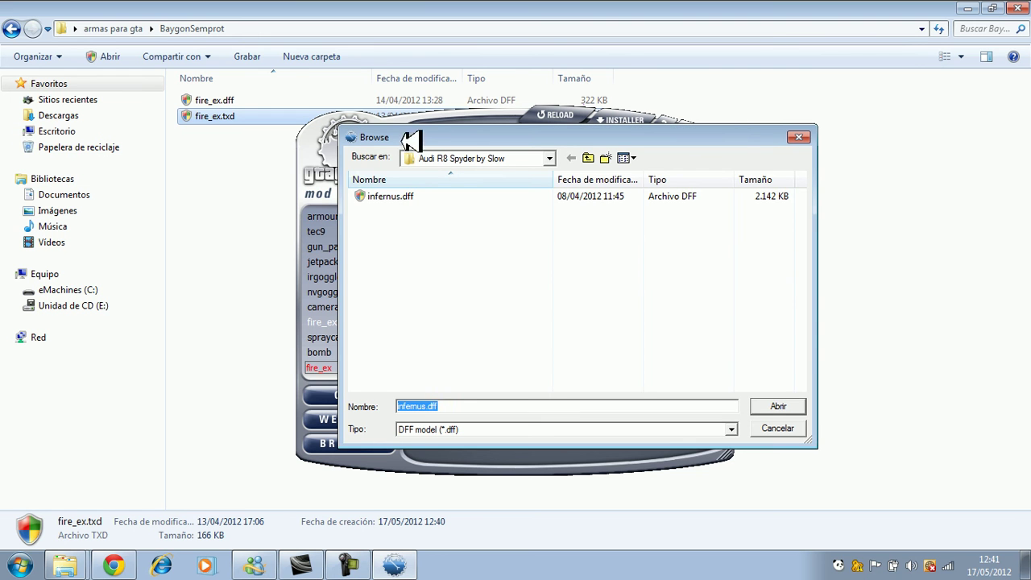
click(431, 159)
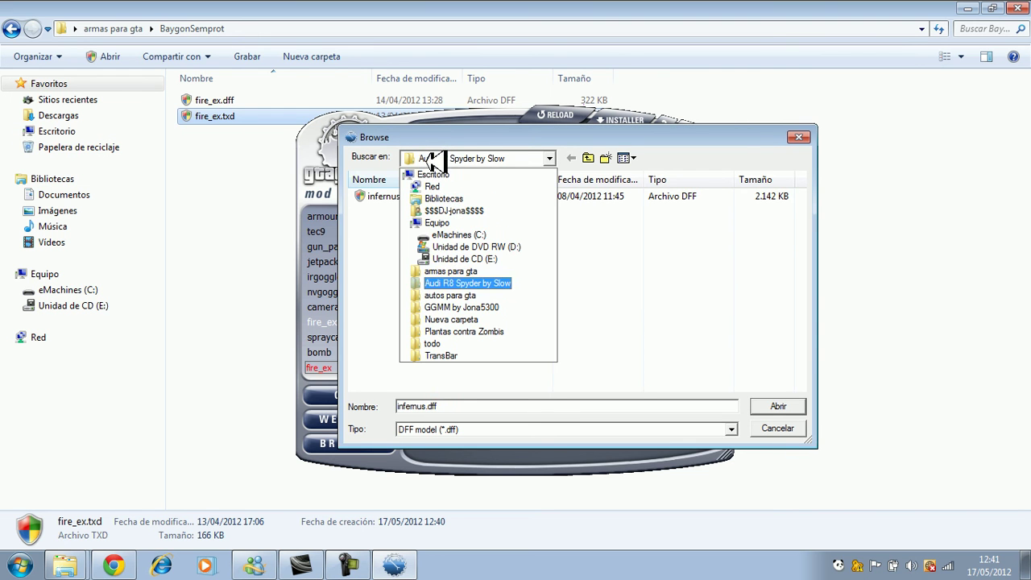
click(459, 271)
double_click(413, 203)
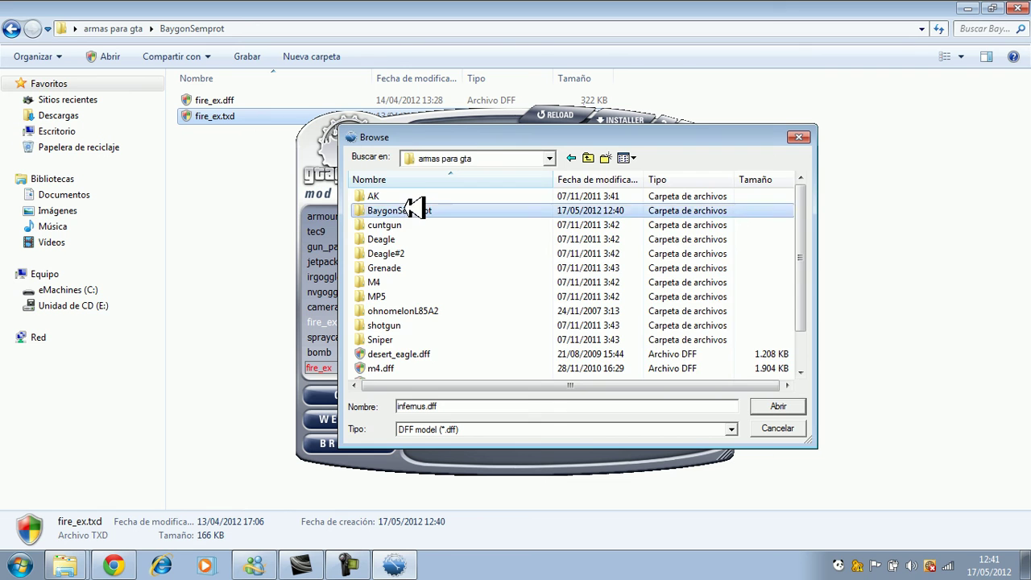
click(398, 199)
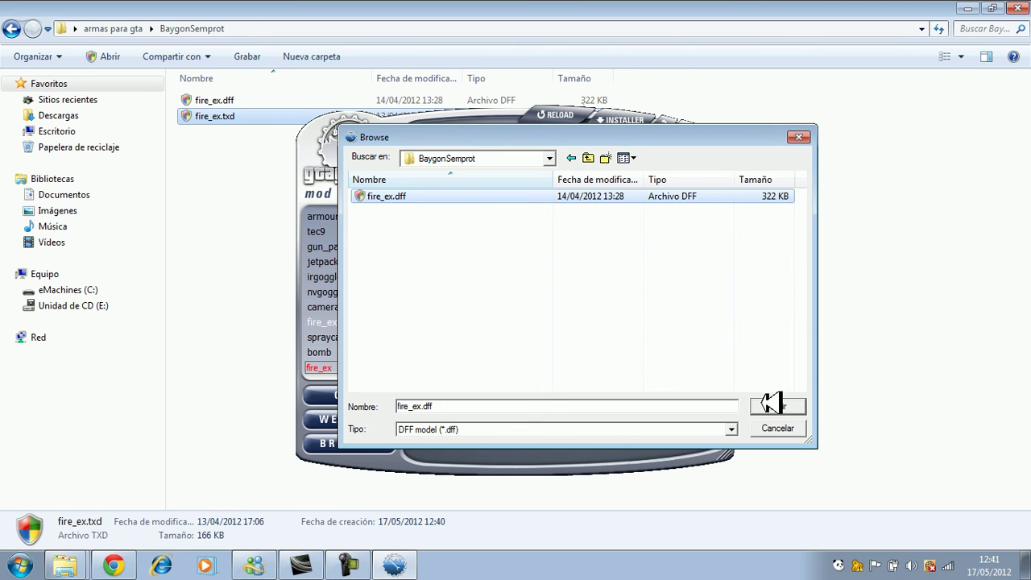
click(771, 404)
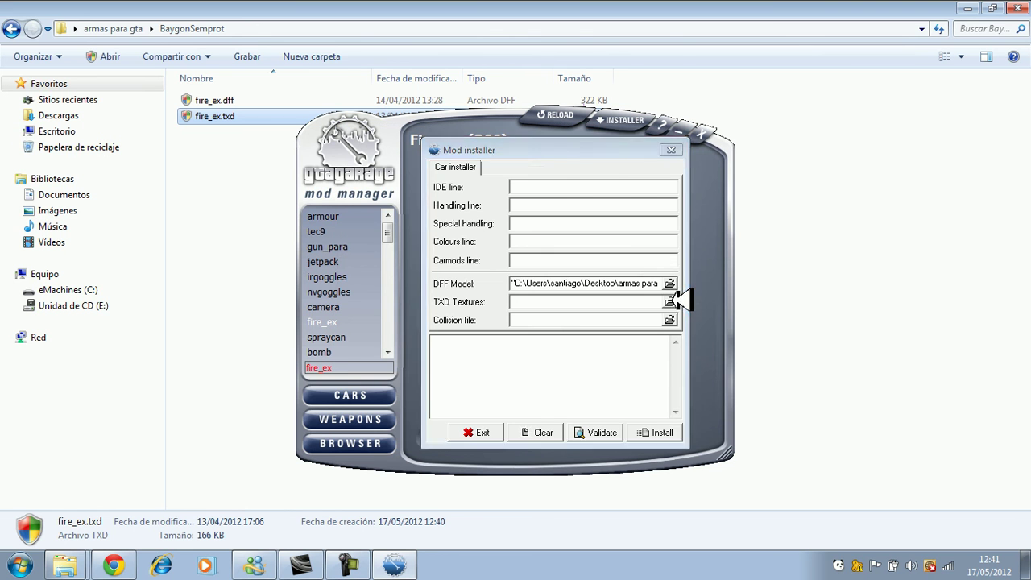
Load fire_ex.txd from the BaygonSemprot folder inside "armas para gta" as the TXD textures
click(669, 301)
click(534, 154)
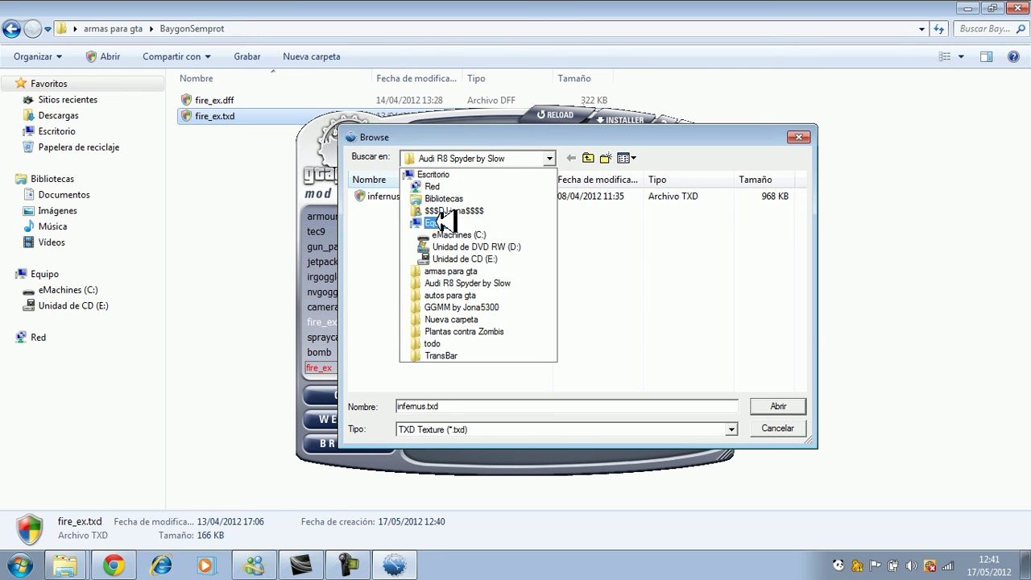
click(463, 271)
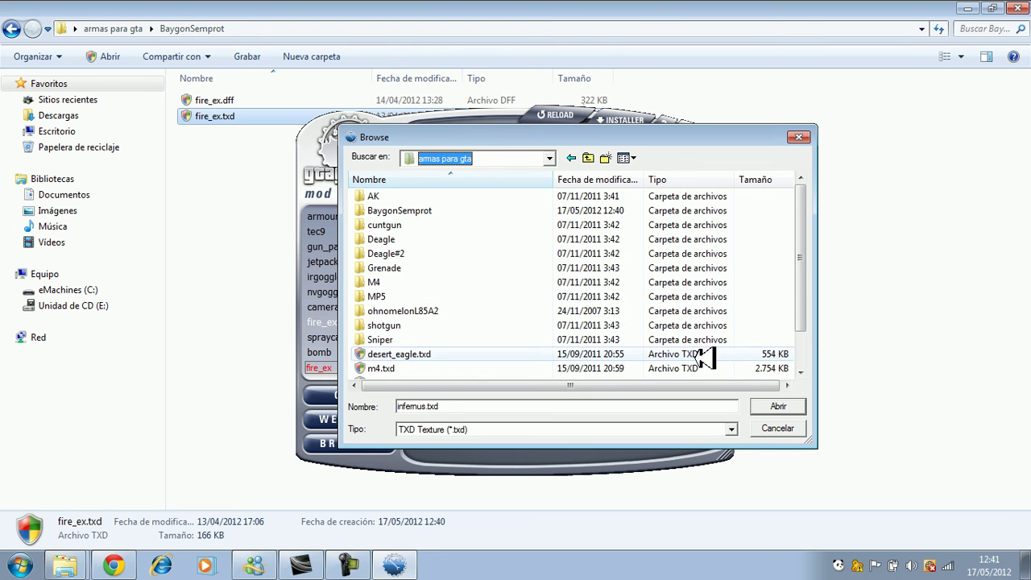
double_click(398, 211)
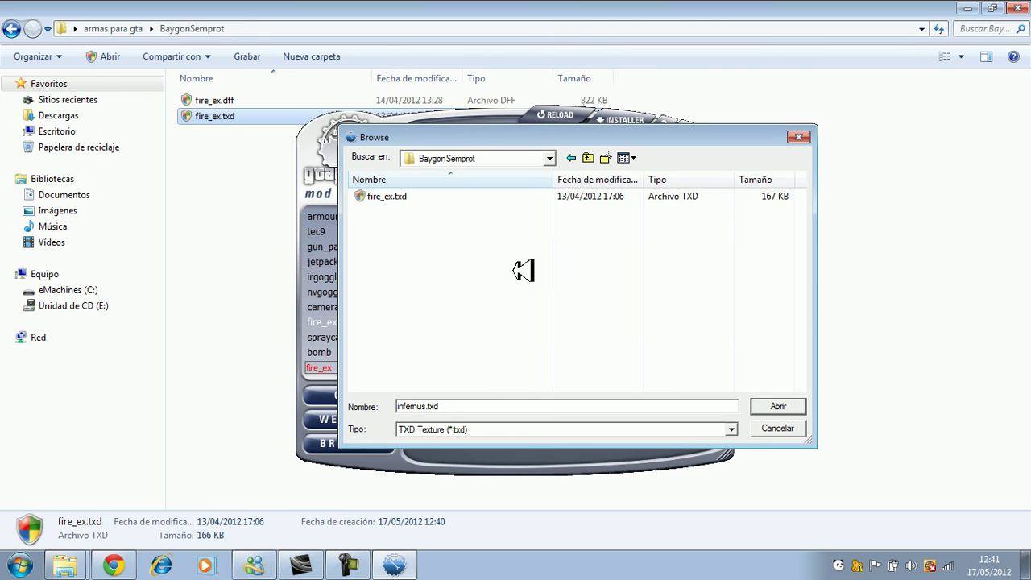
click(456, 195)
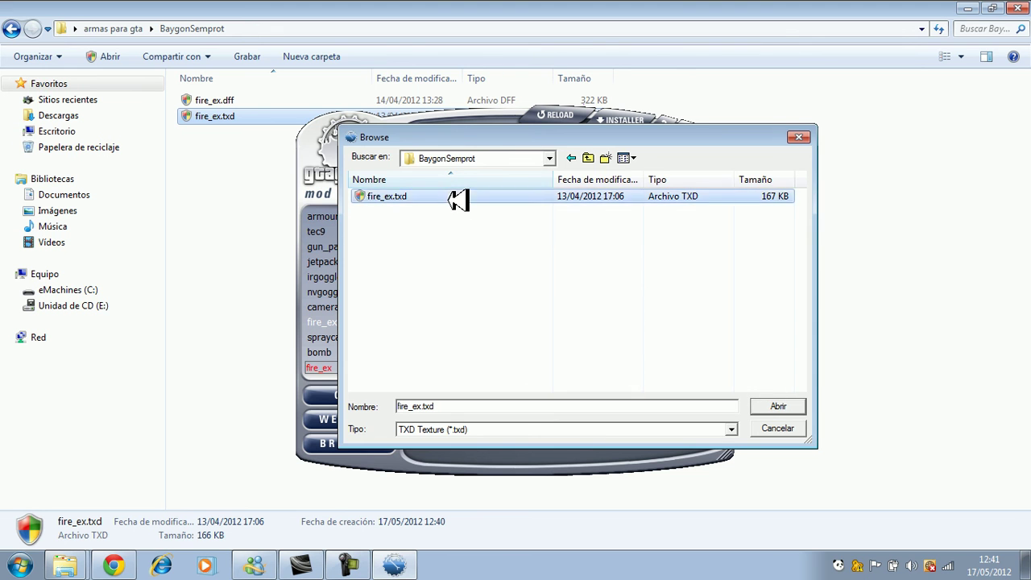
click(793, 406)
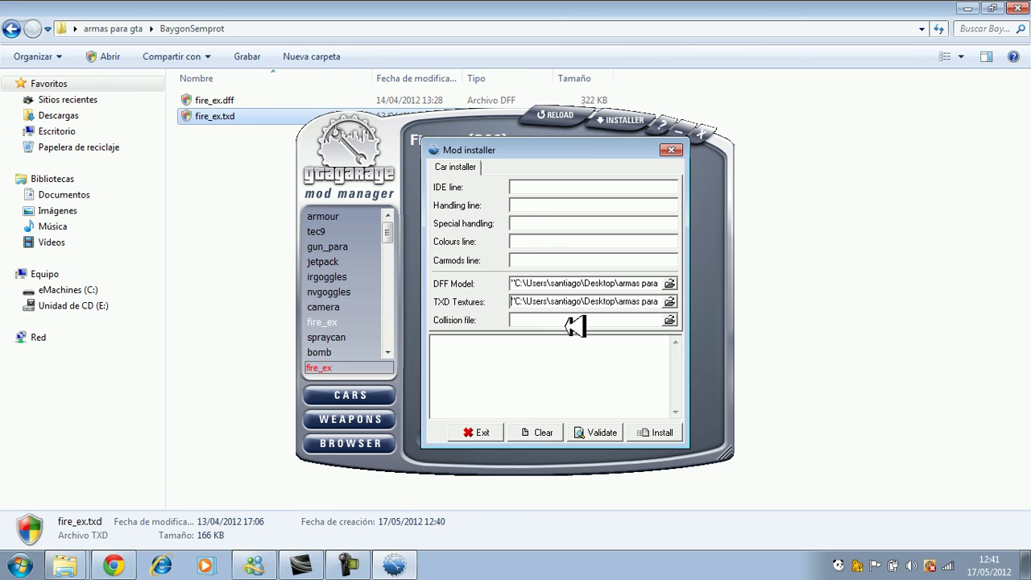
Install the loaded fire_ex model and textures, then exit the installer and rotate the replaced weapon's preview to inspect it
click(662, 433)
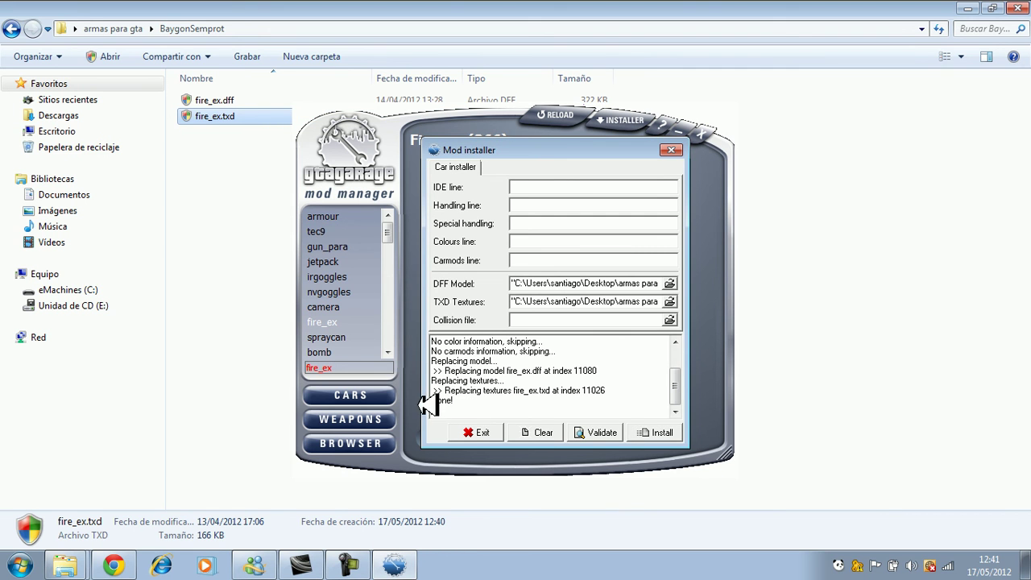
click(476, 432)
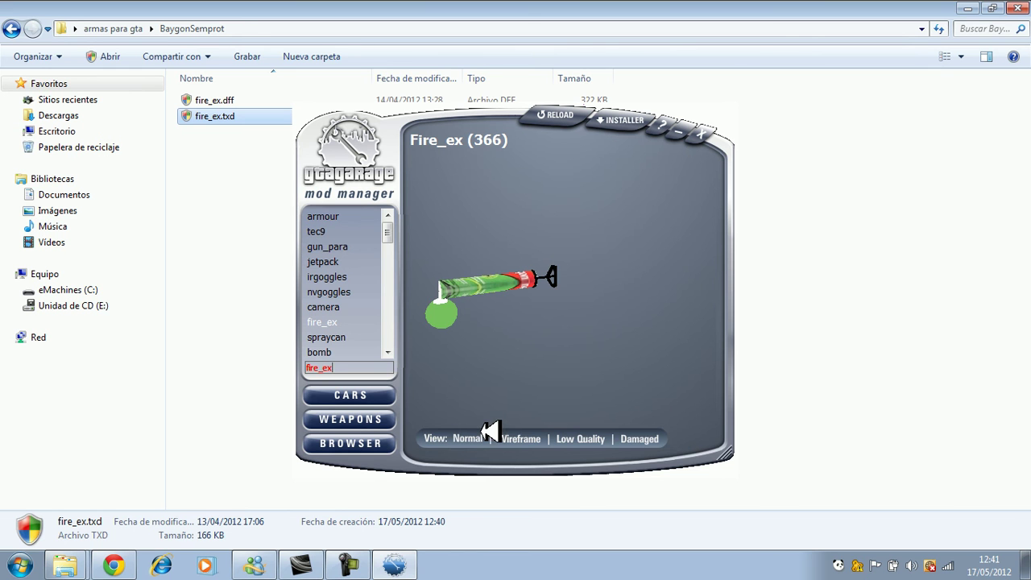
drag(469, 288, 657, 179)
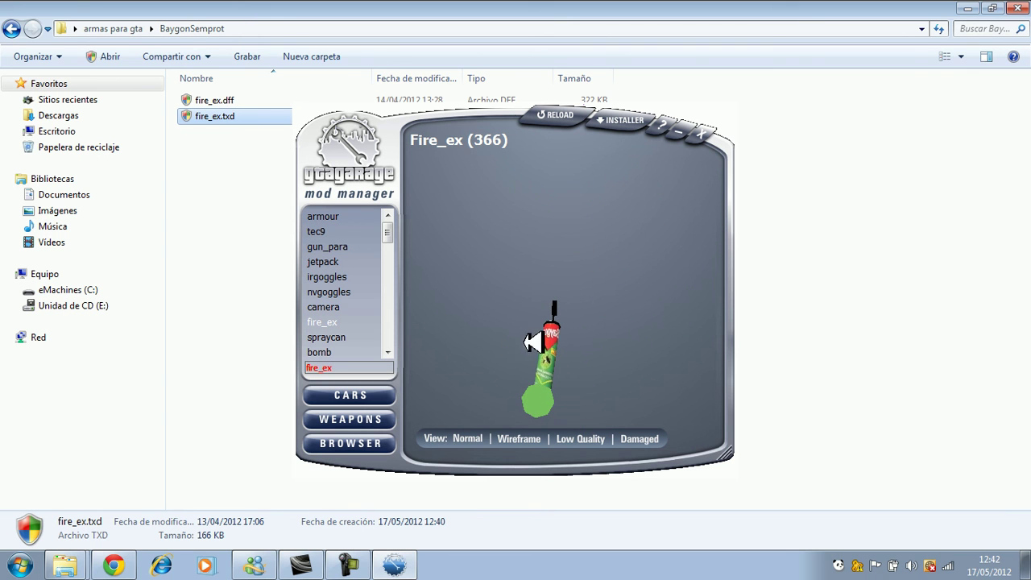
drag(555, 371, 572, 151)
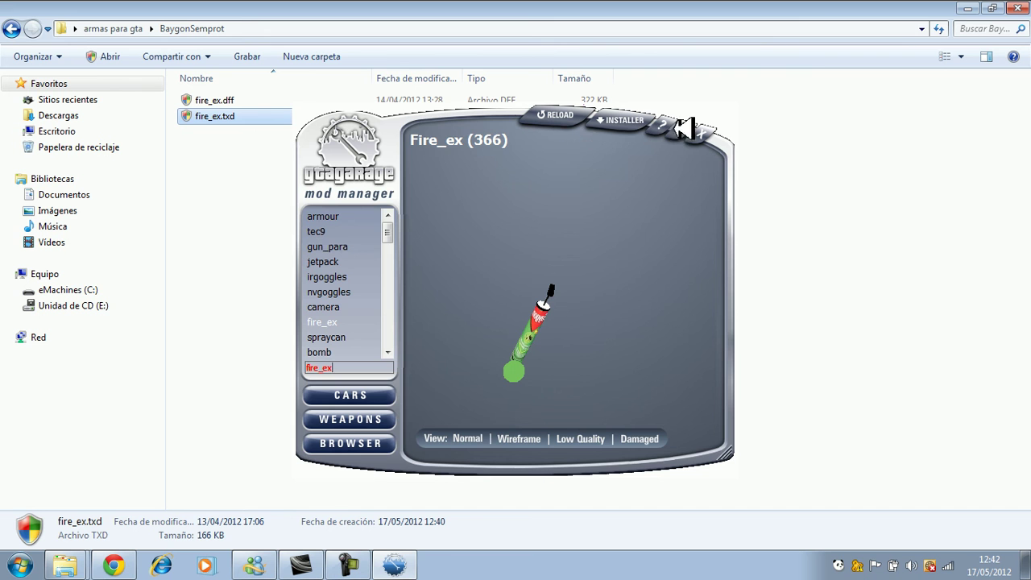
Minimize the mod manager and the BaygonSemprot folder window to show the desktop
click(702, 133)
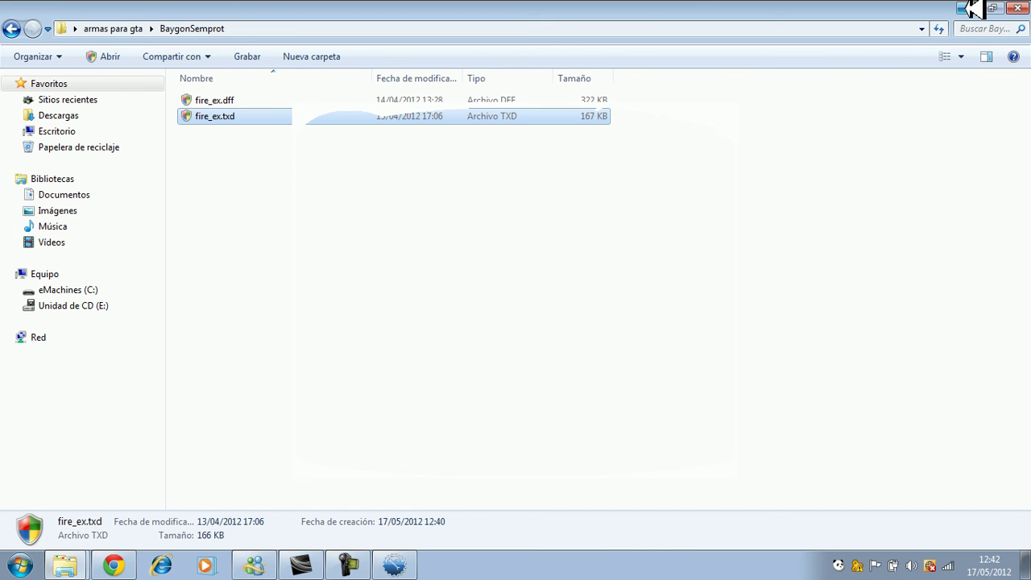
key(super+d)
drag(469, 190, 630, 332)
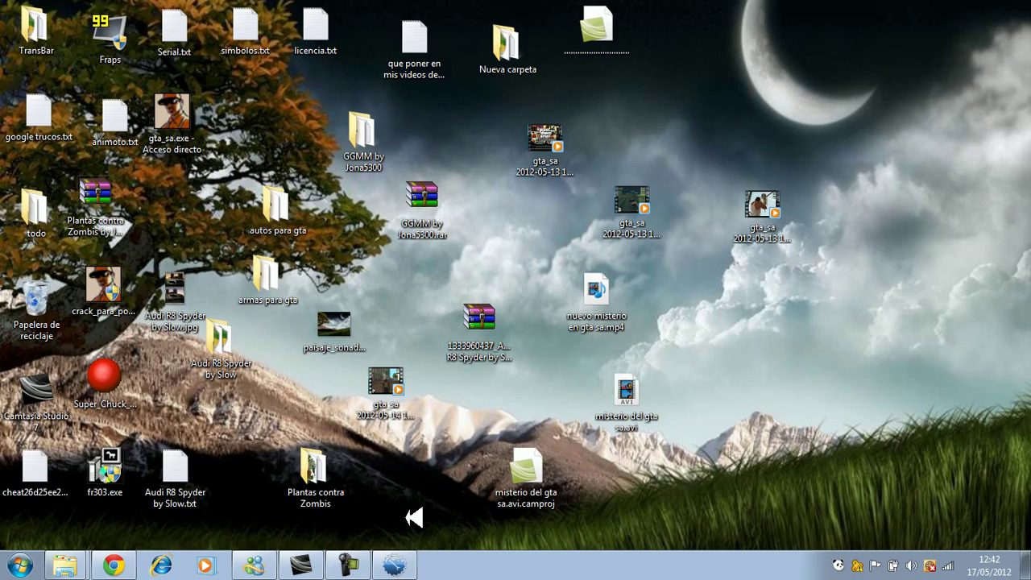